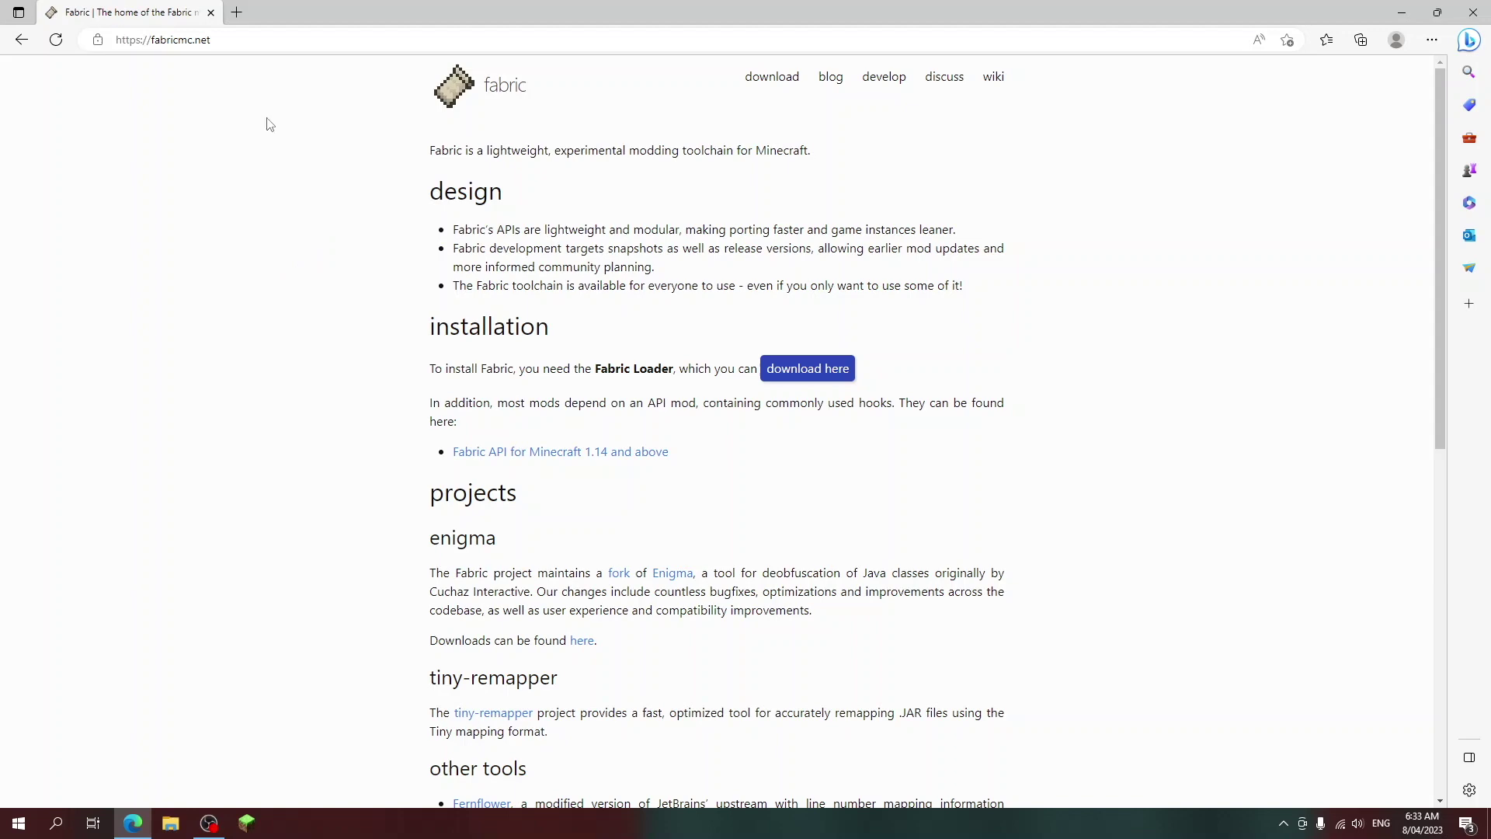
Step: Download fabric-installer-0.11.2.exe for Windows from the fabricmc.net download page
{"action": "left_click", "coordinate": [118, 39]}
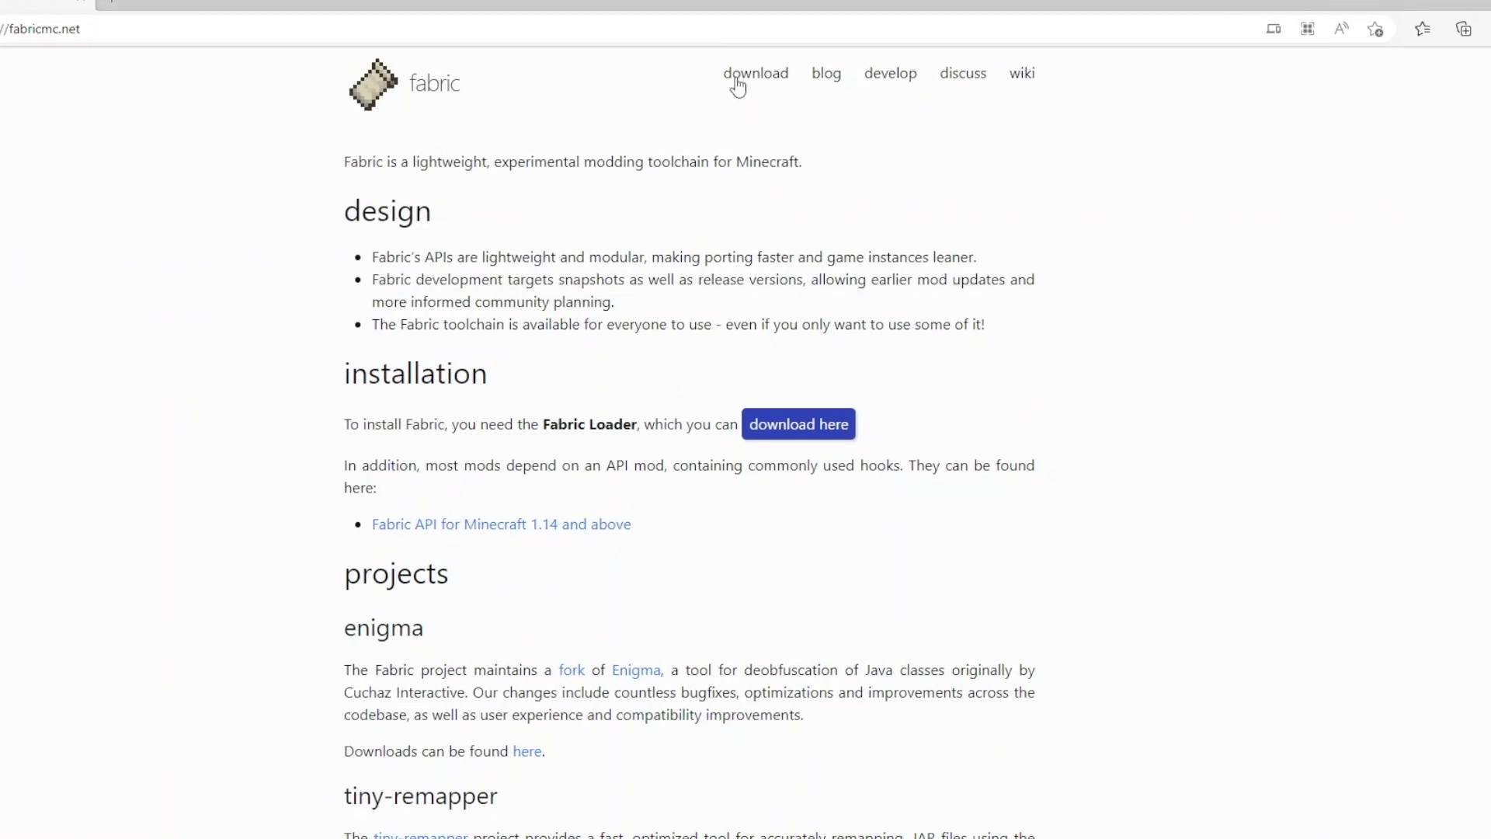
{"action": "left_click", "coordinate": [738, 84]}
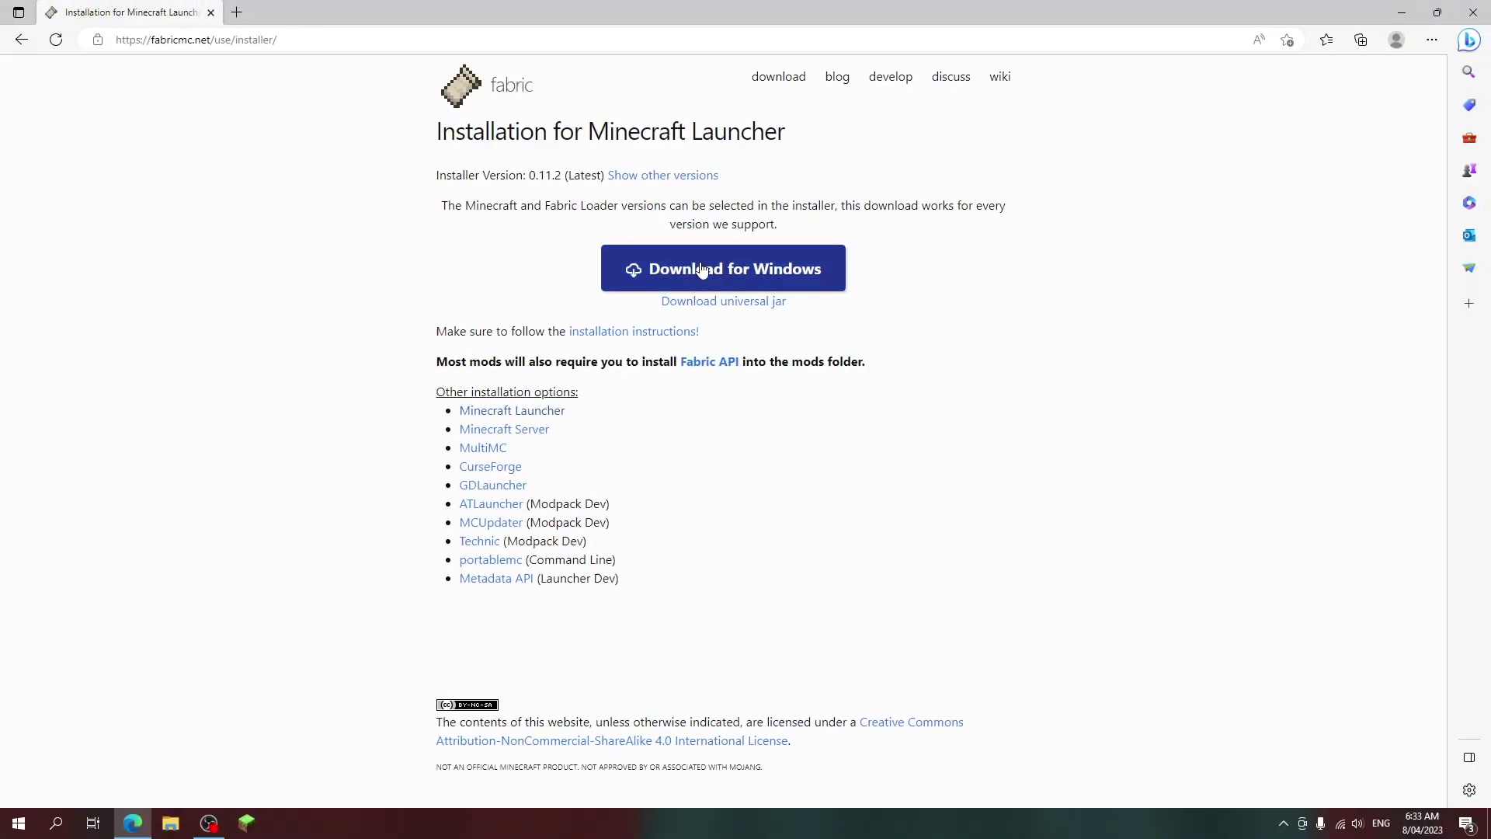
{"action": "left_click", "coordinate": [701, 269]}
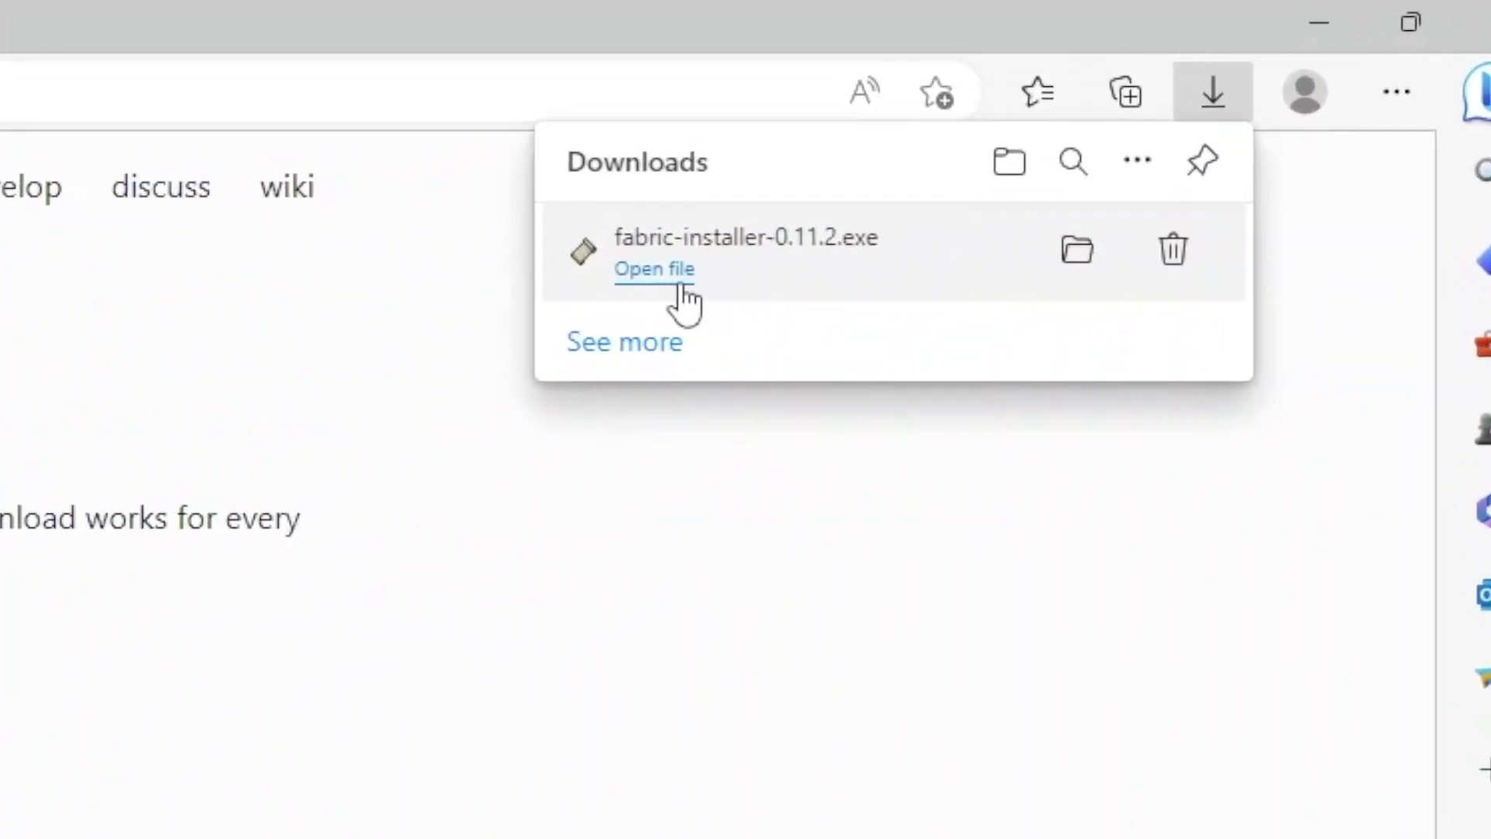
Step: Run the installer and install Fabric Loader 0.14.19 for Minecraft 1.19.4 with a launcher profile
{"action": "left_click", "coordinate": [681, 289]}
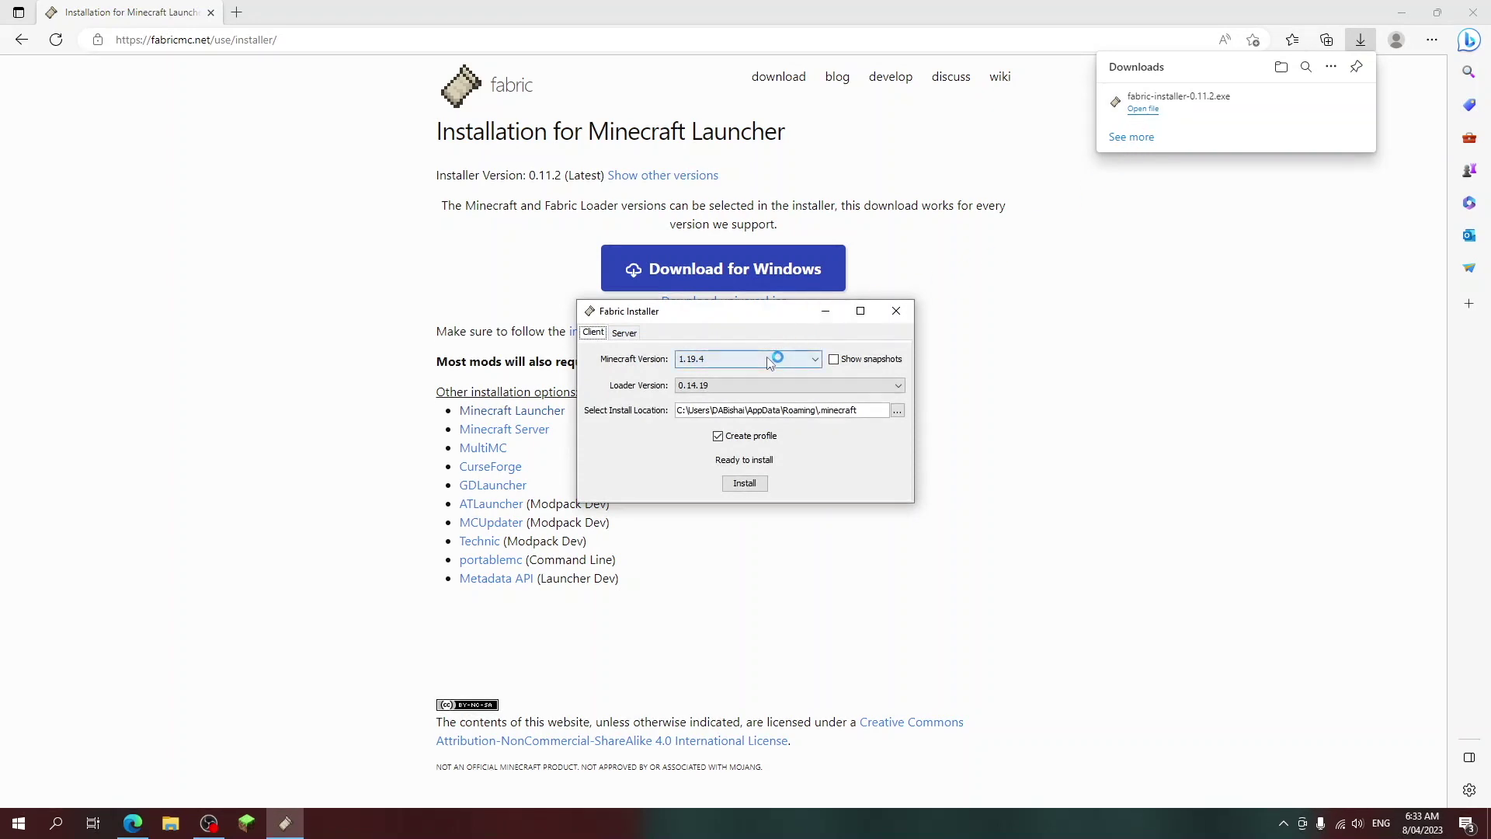
{"action": "left_click", "coordinate": [769, 361]}
{"action": "left_click_drag", "start_coordinate": [815, 393], "coordinate": [817, 410]}
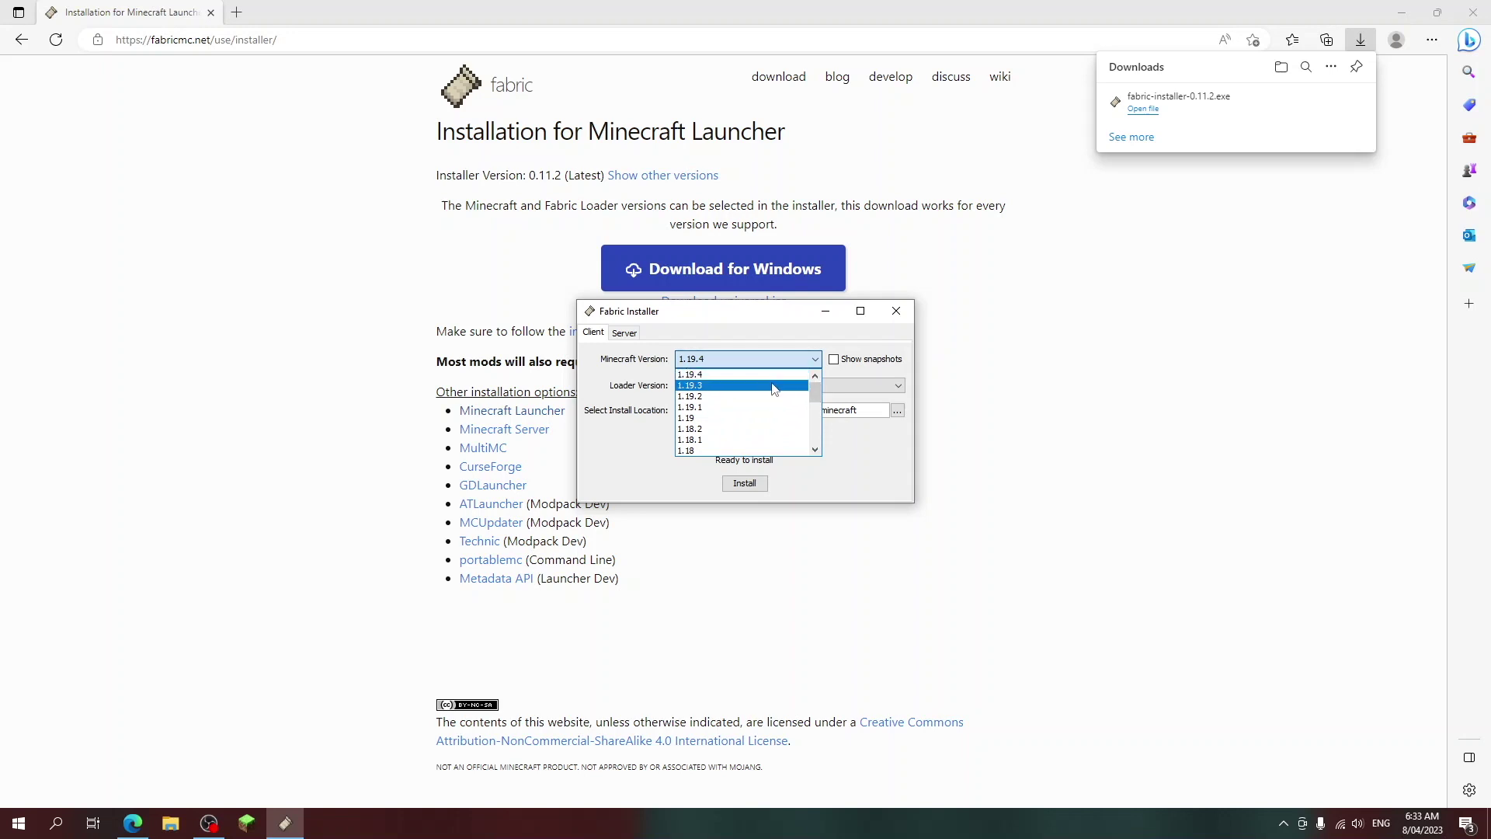
{"action": "left_click", "coordinate": [773, 377]}
{"action": "left_click", "coordinate": [796, 385]}
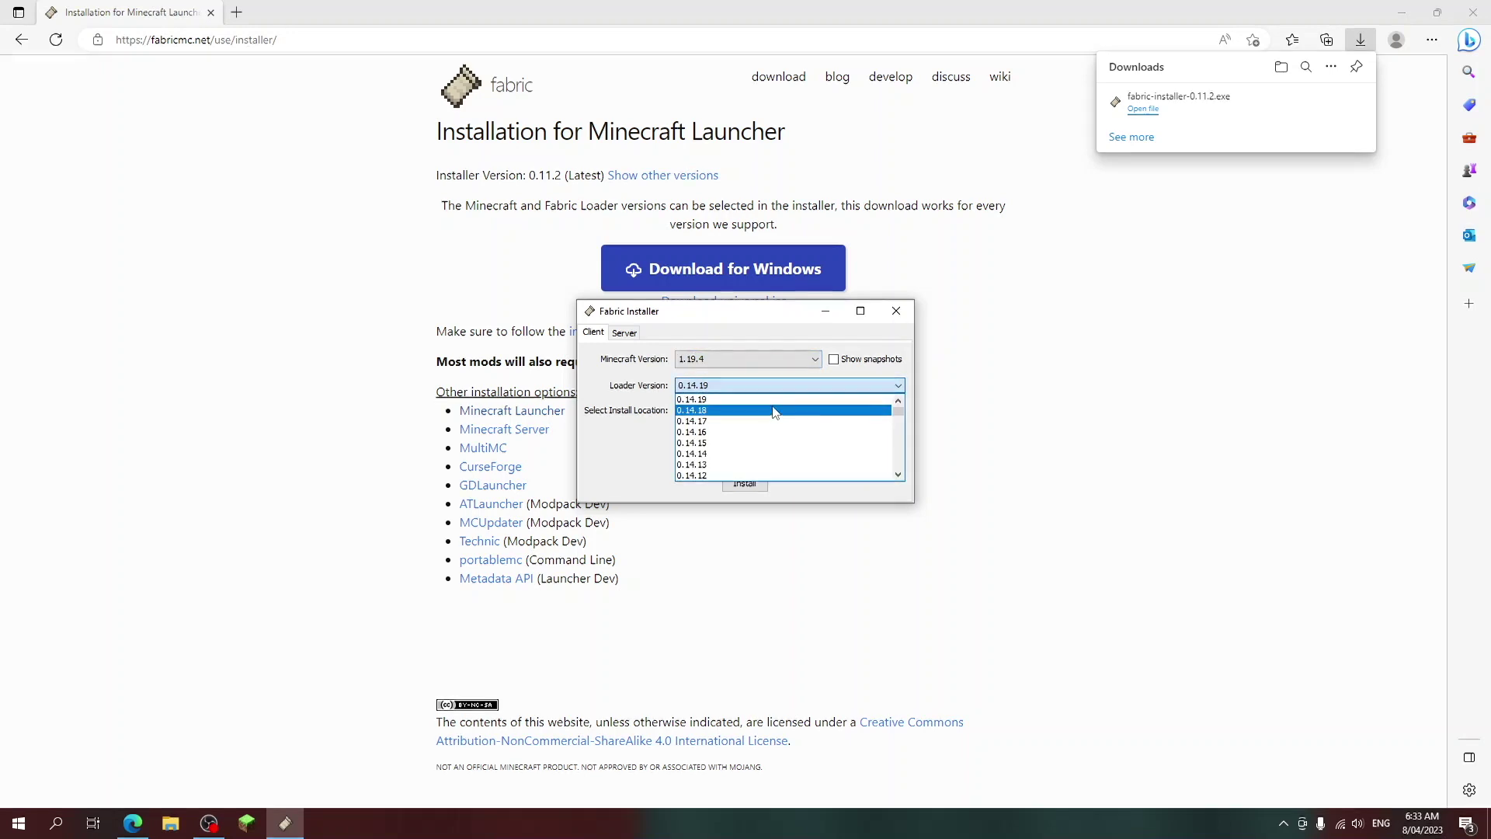
{"action": "left_click", "coordinate": [782, 401]}
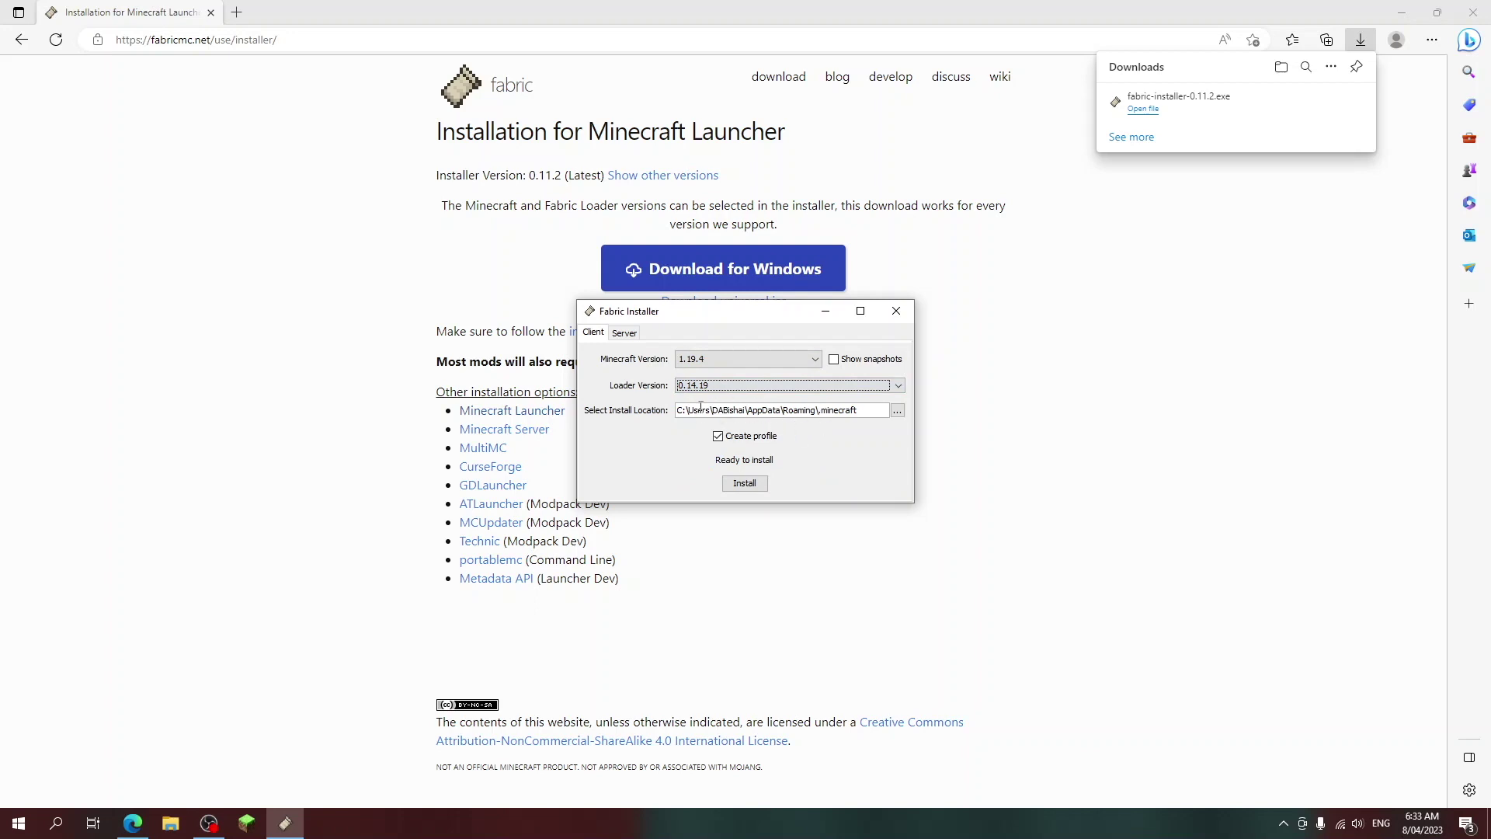
{"action": "left_click", "coordinate": [750, 483]}
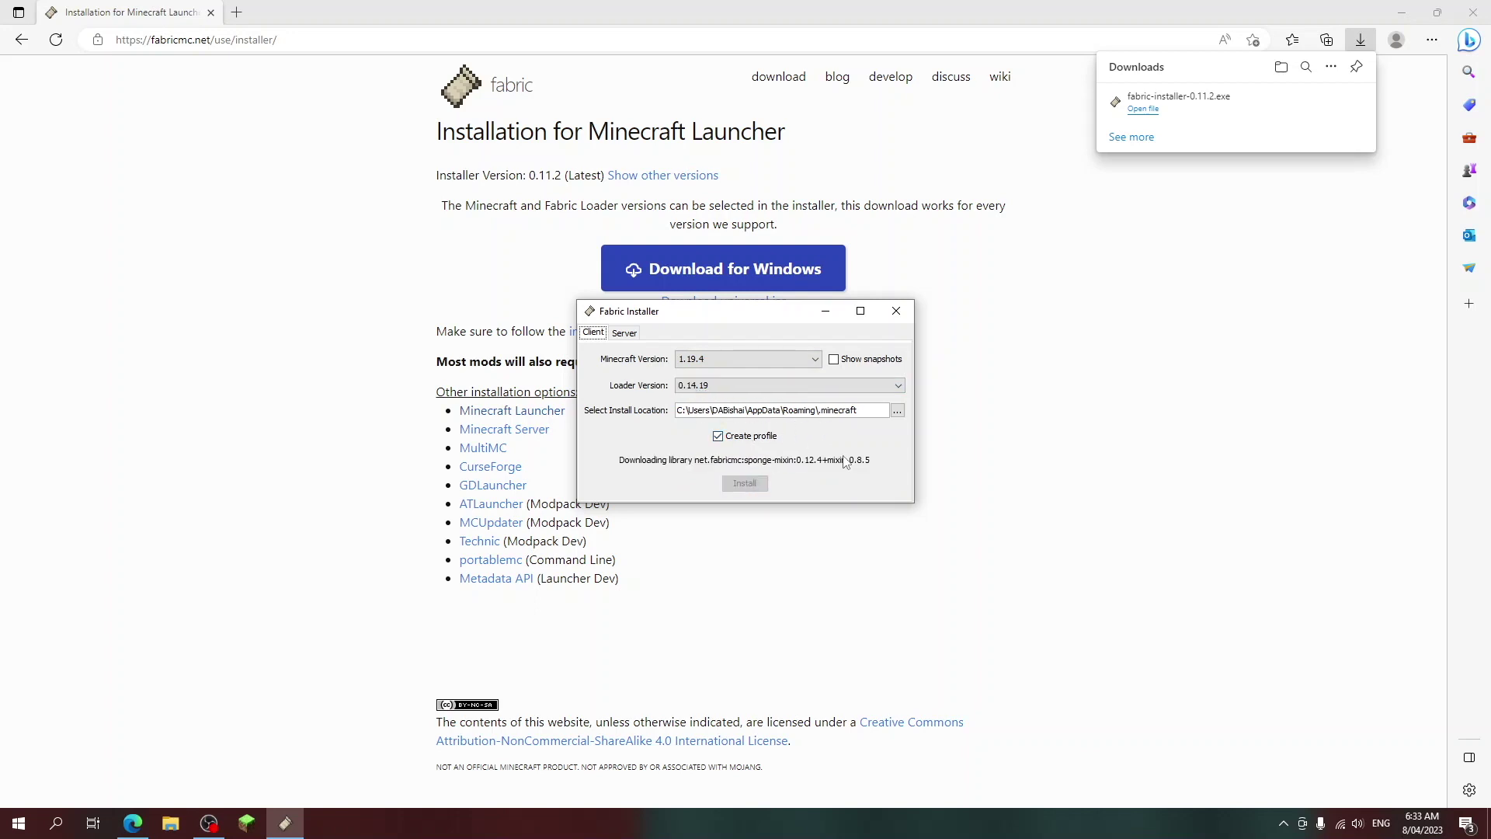
{"action": "left_click", "coordinate": [766, 433]}
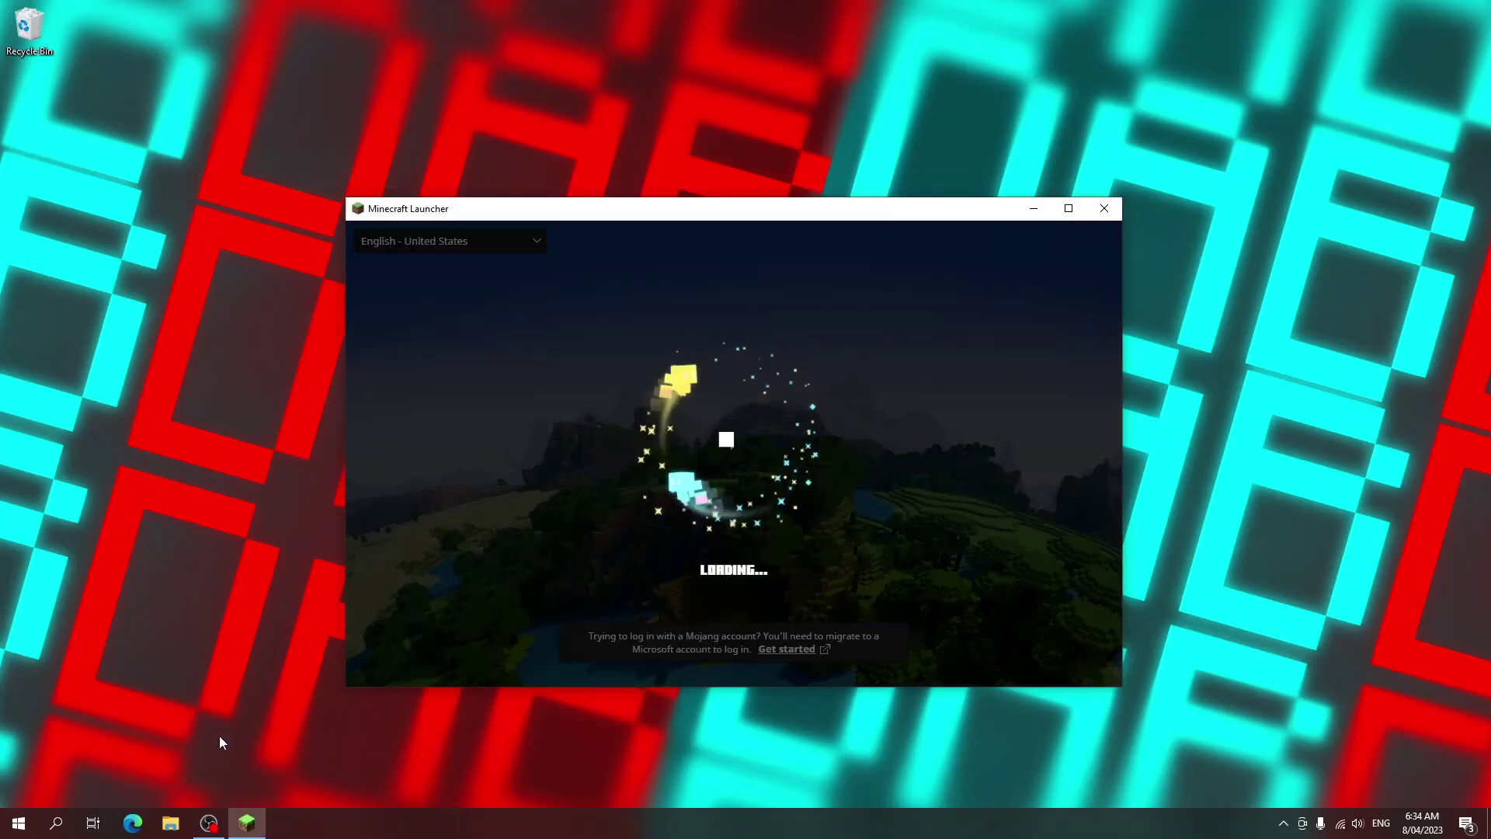
Step: Play the fabric-loader-1.19.4 installation, accepting the modified-installation risk warning
{"action": "left_click", "coordinate": [613, 594]}
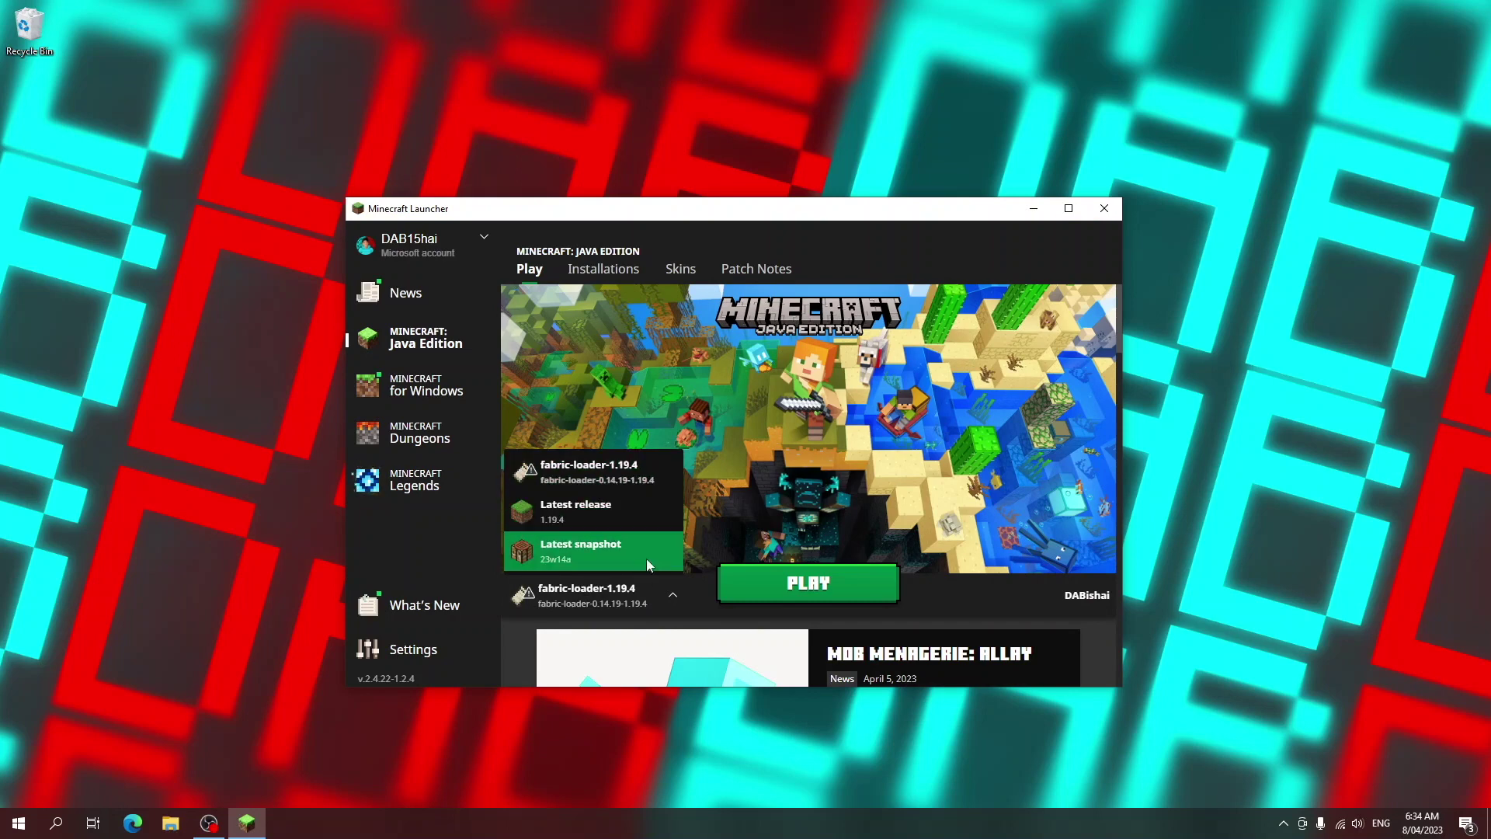
{"action": "left_click", "coordinate": [650, 473]}
{"action": "left_click", "coordinate": [806, 583]}
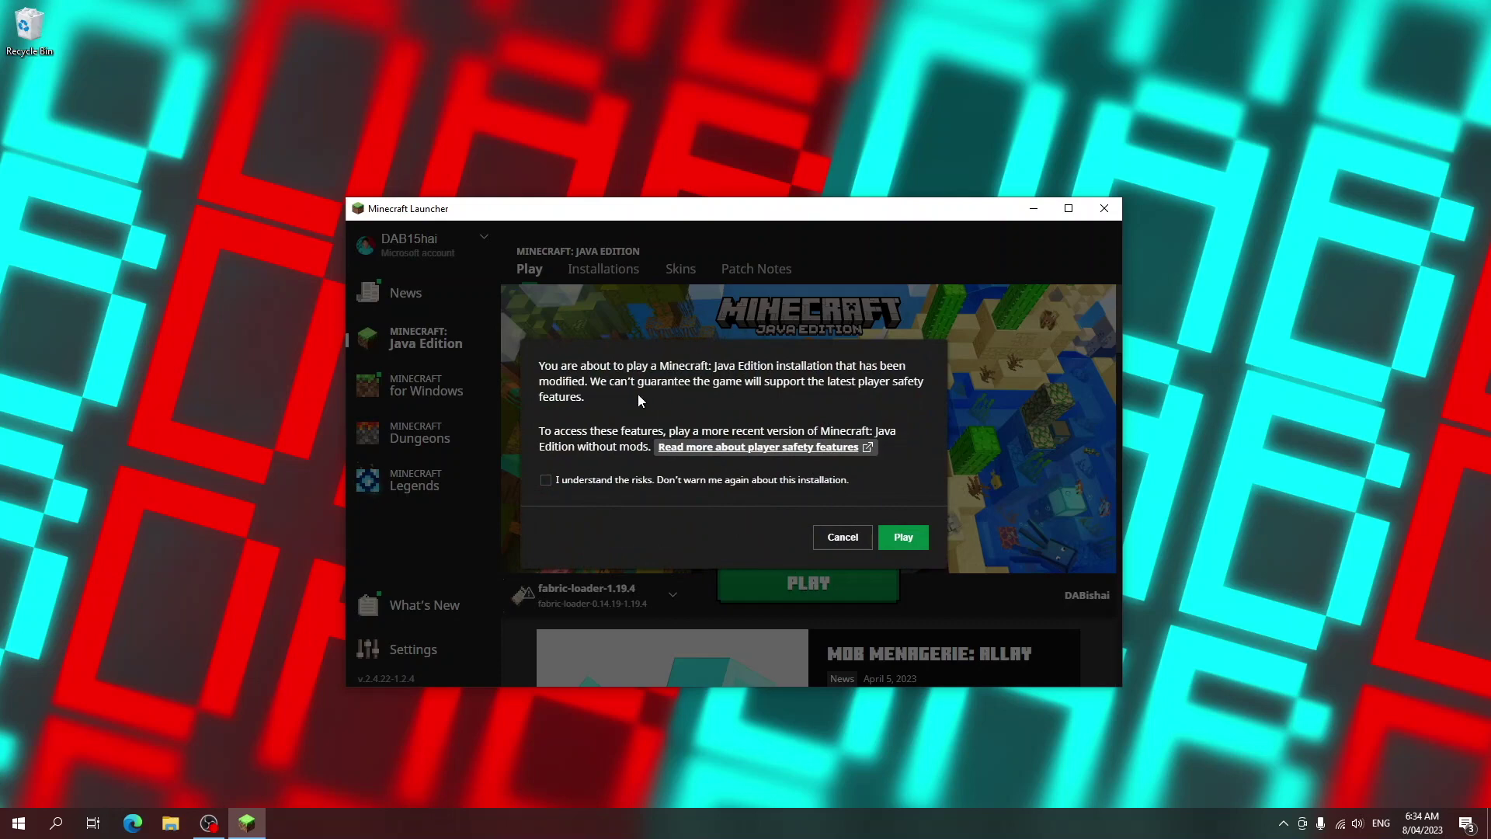
{"action": "left_click", "coordinate": [546, 480]}
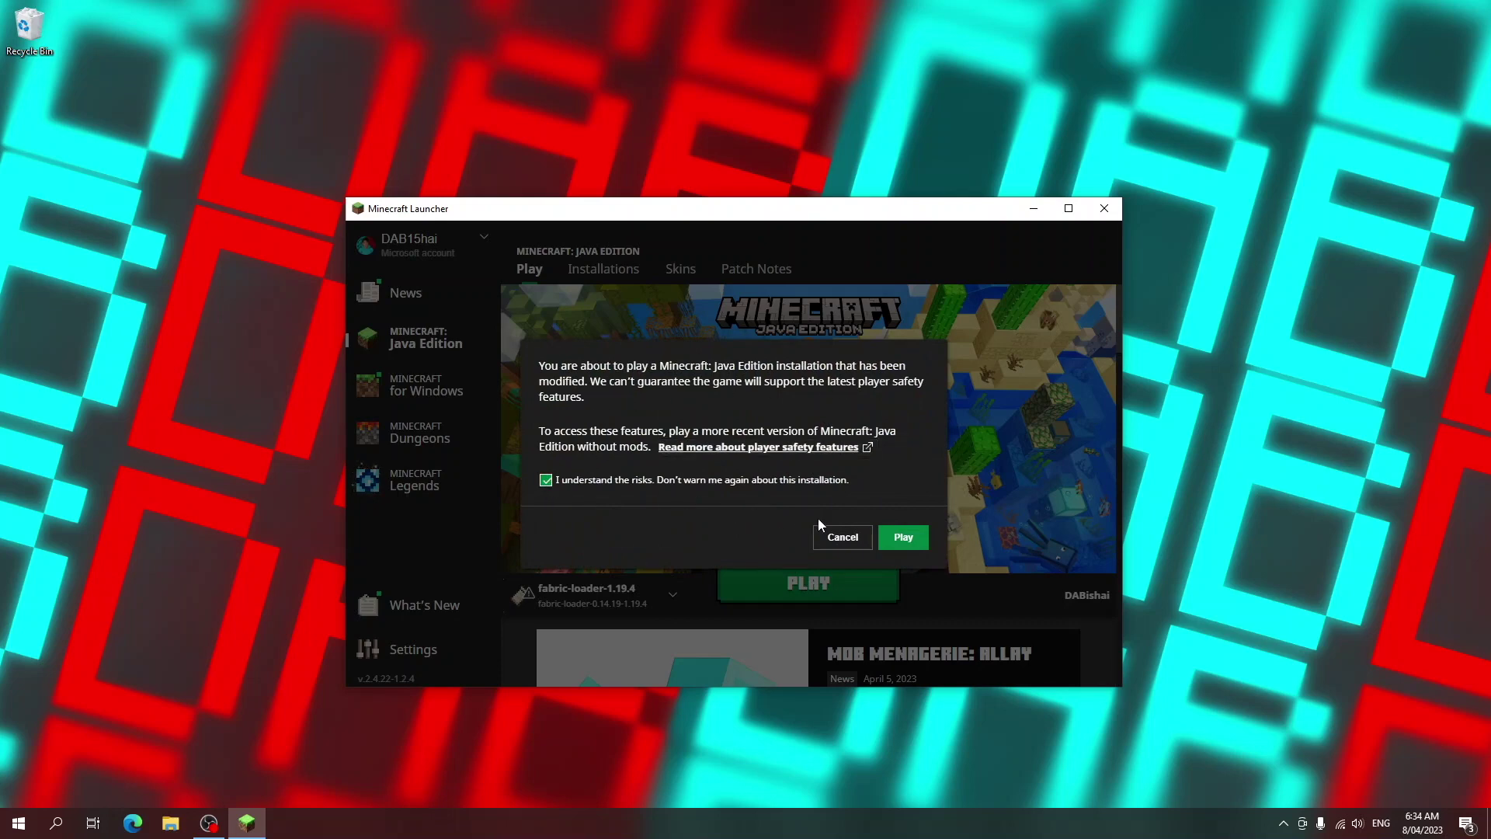
{"action": "left_click", "coordinate": [886, 539]}
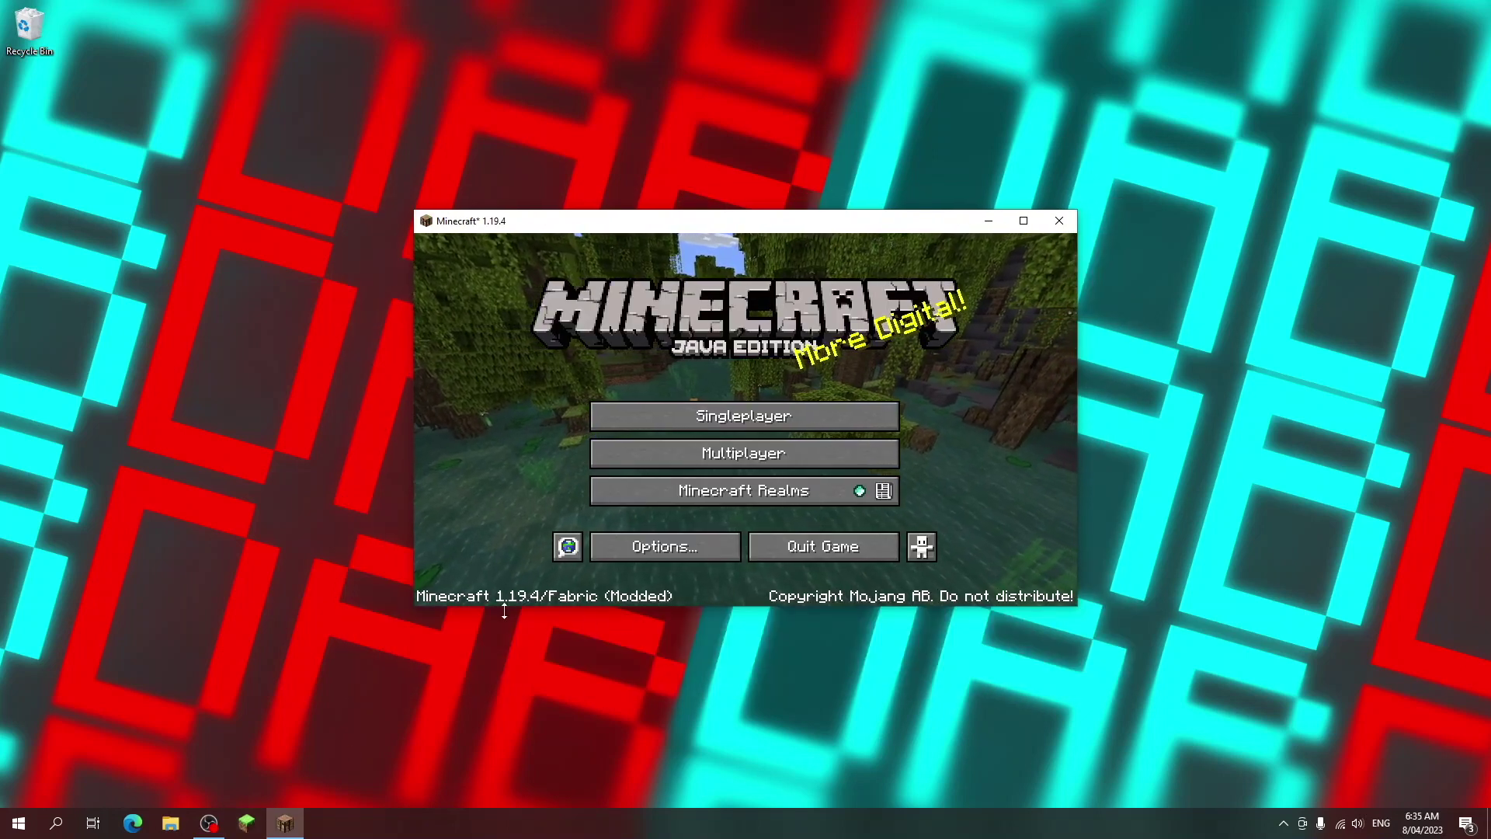
Step: Open the resource pack folder from Options > Resource Packs in File Explorer
{"action": "left_click", "coordinate": [671, 551]}
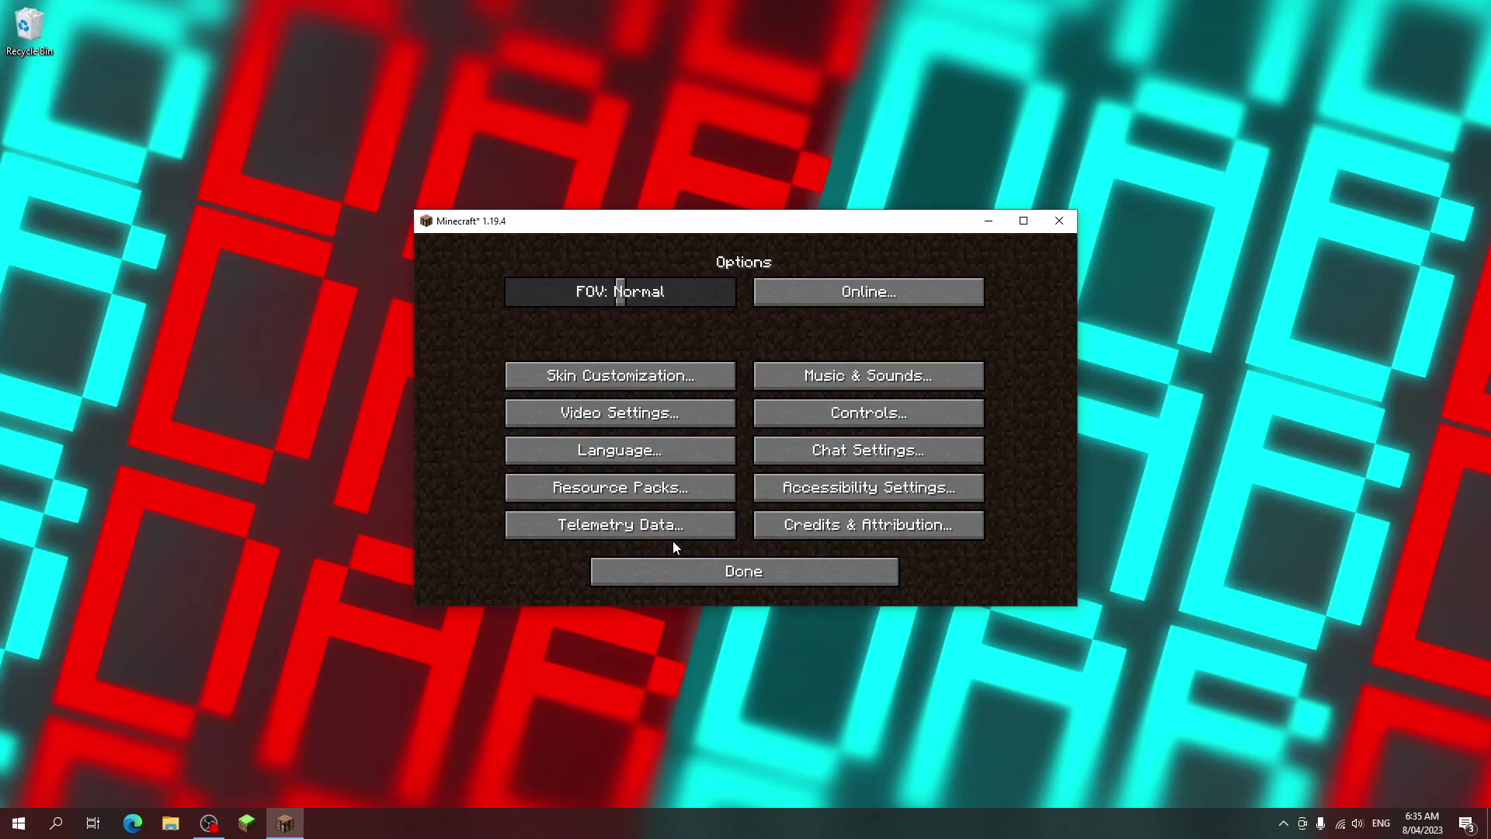
{"action": "left_click", "coordinate": [682, 497]}
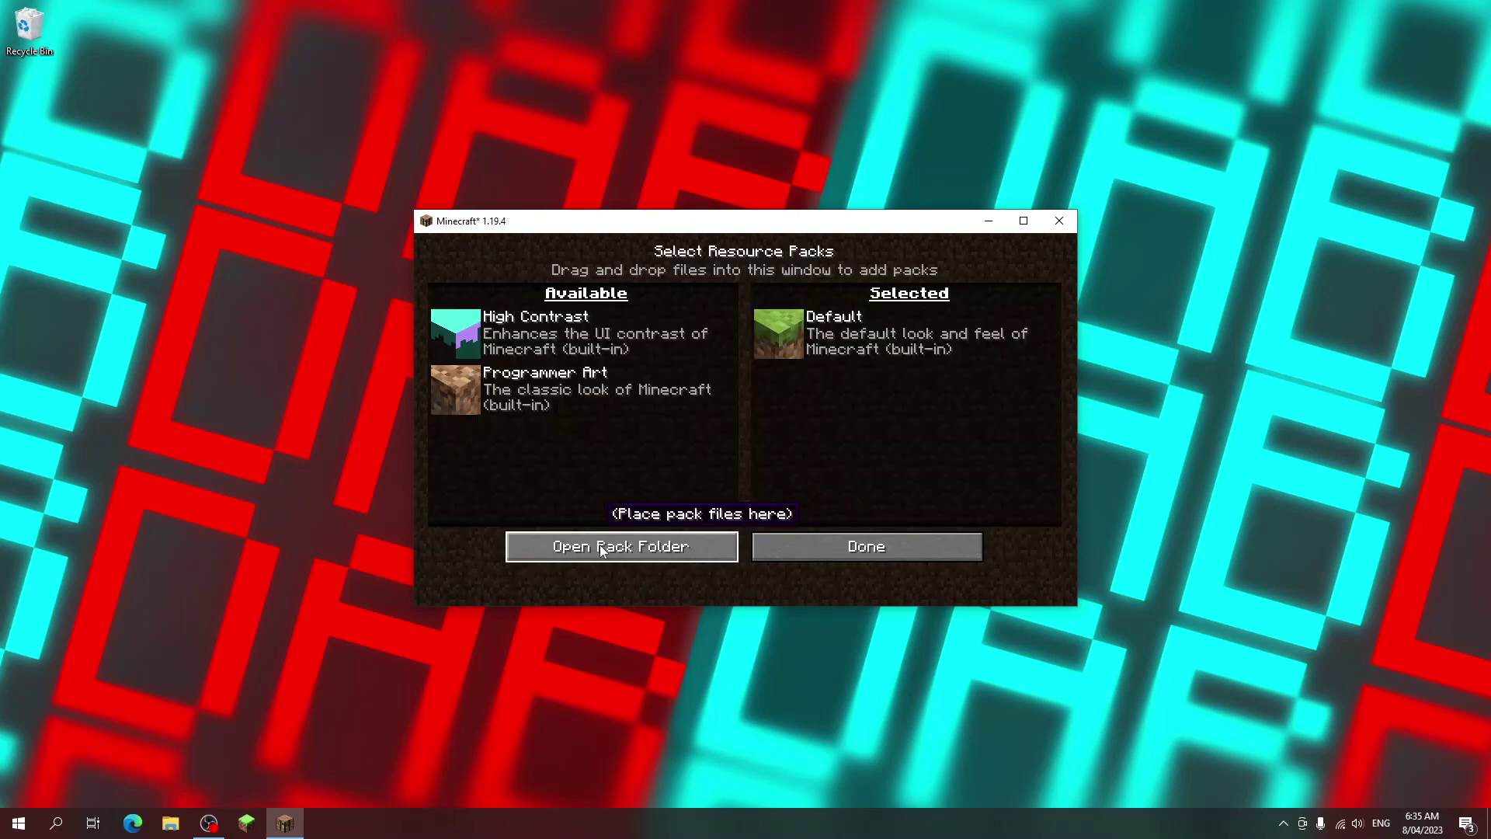
{"action": "left_click", "coordinate": [640, 547]}
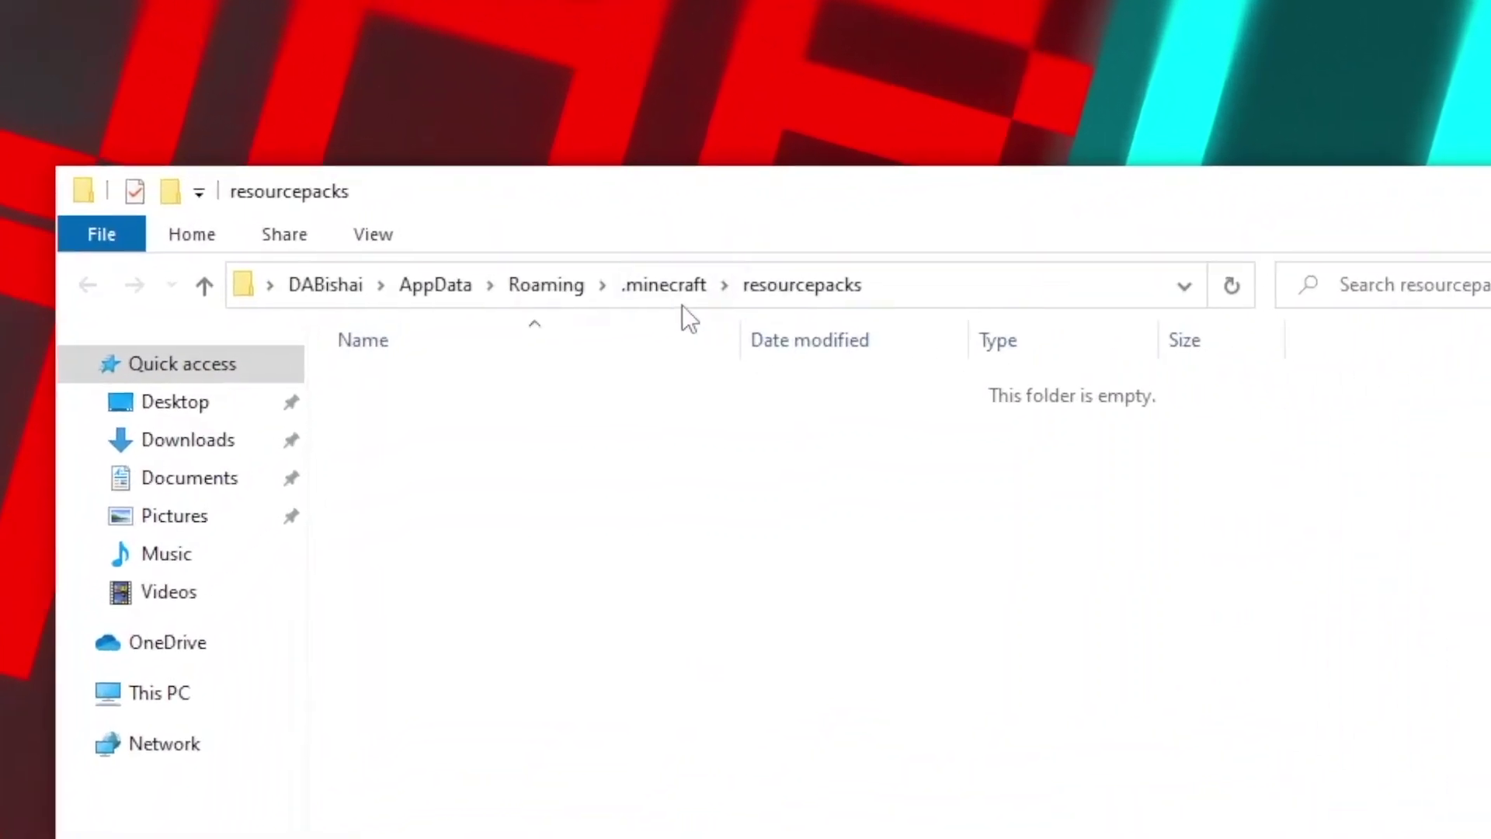
Step: Go up to .minecraft, pin it to Quick access, and check the old mods folder
{"action": "left_click", "coordinate": [696, 287]}
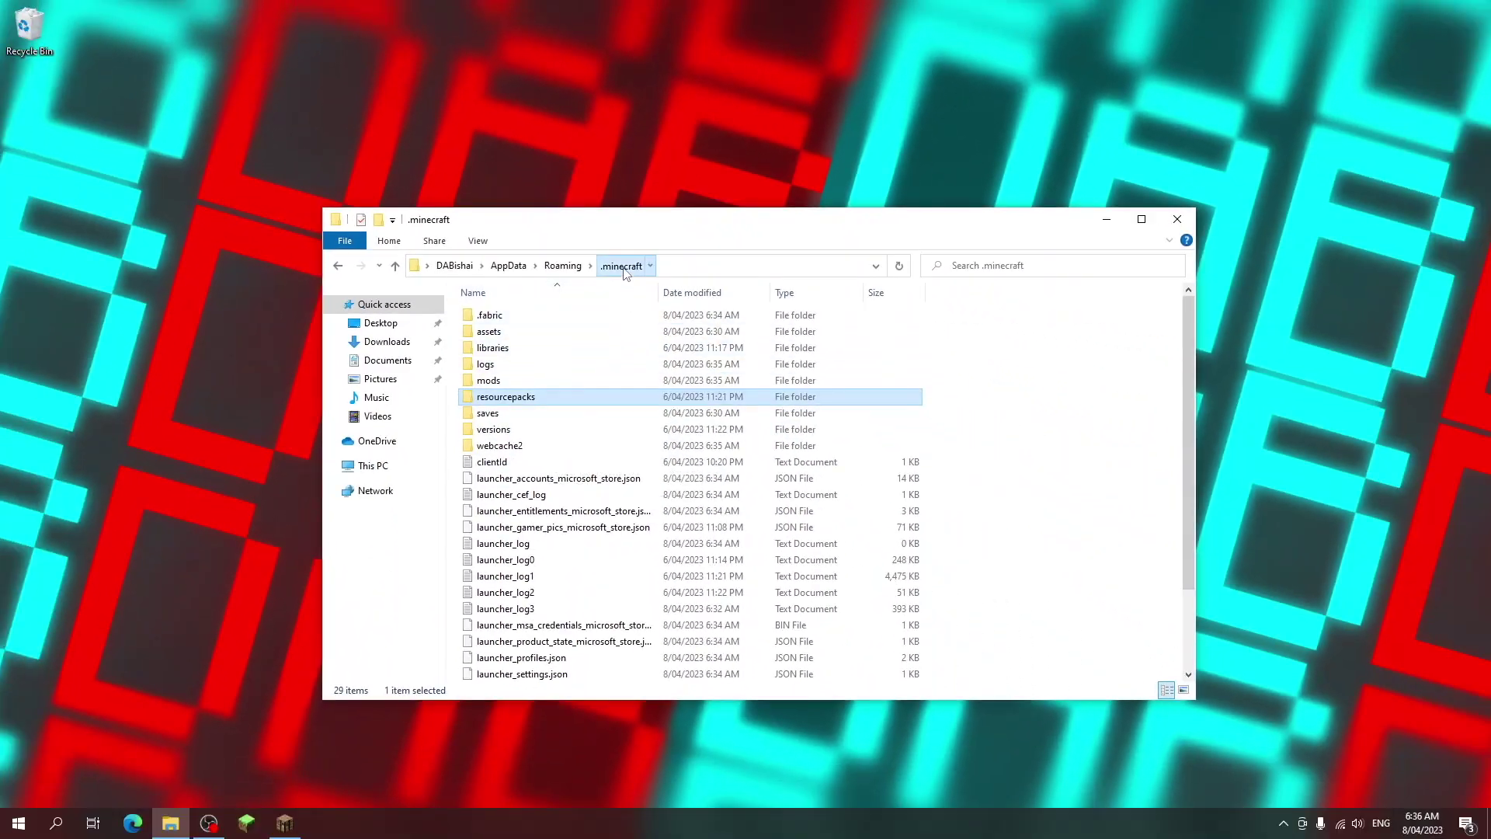
{"action": "mouse_move", "coordinate": [623, 272]}
{"action": "left_mouse_down"}
{"action": "mouse_move", "coordinate": [535, 364]}
{"action": "mouse_move", "coordinate": [391, 378]}
{"action": "left_mouse_up"}
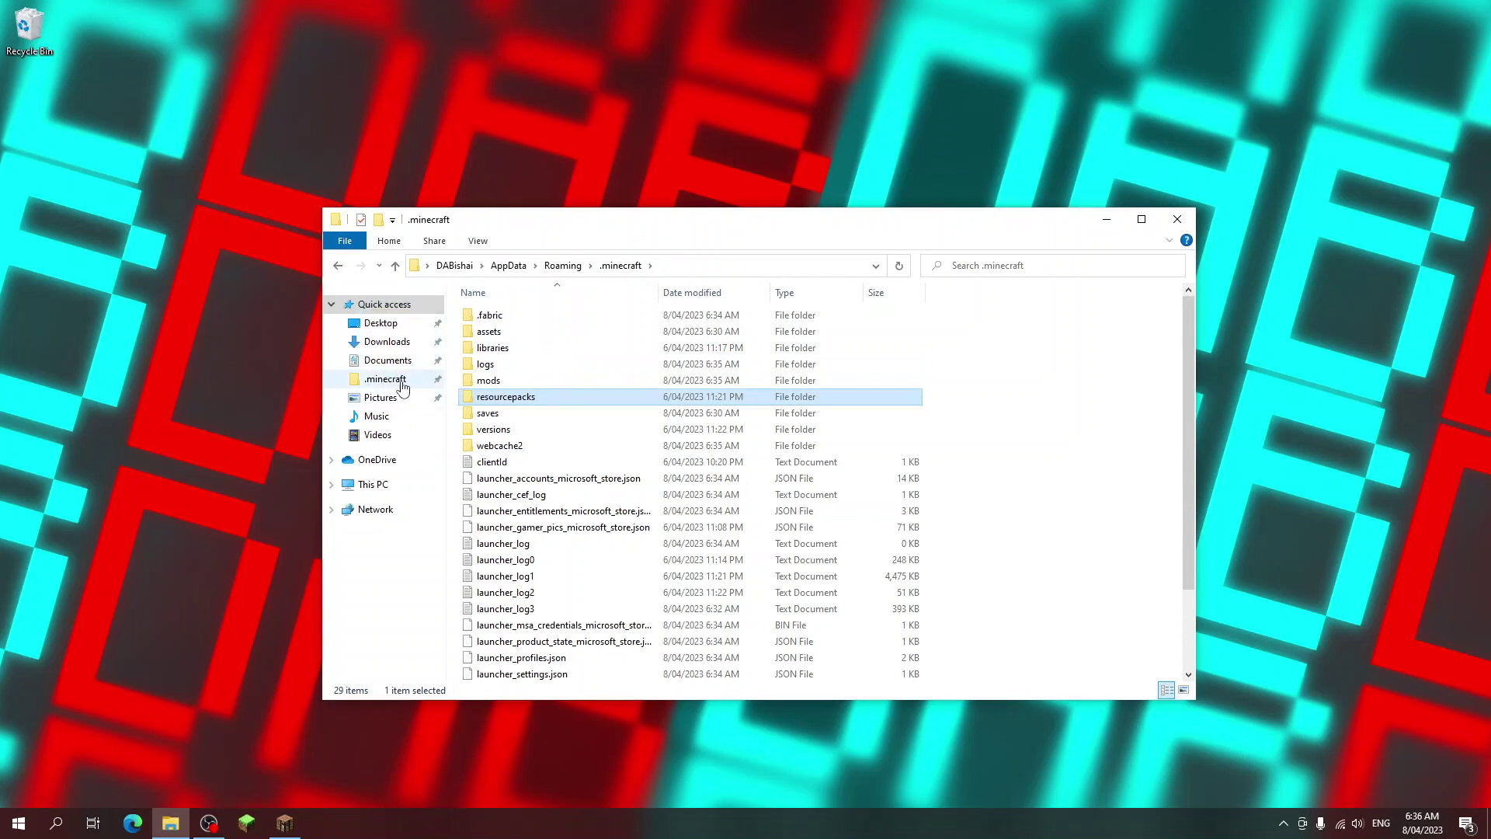
{"action": "double_click", "coordinate": [506, 384]}
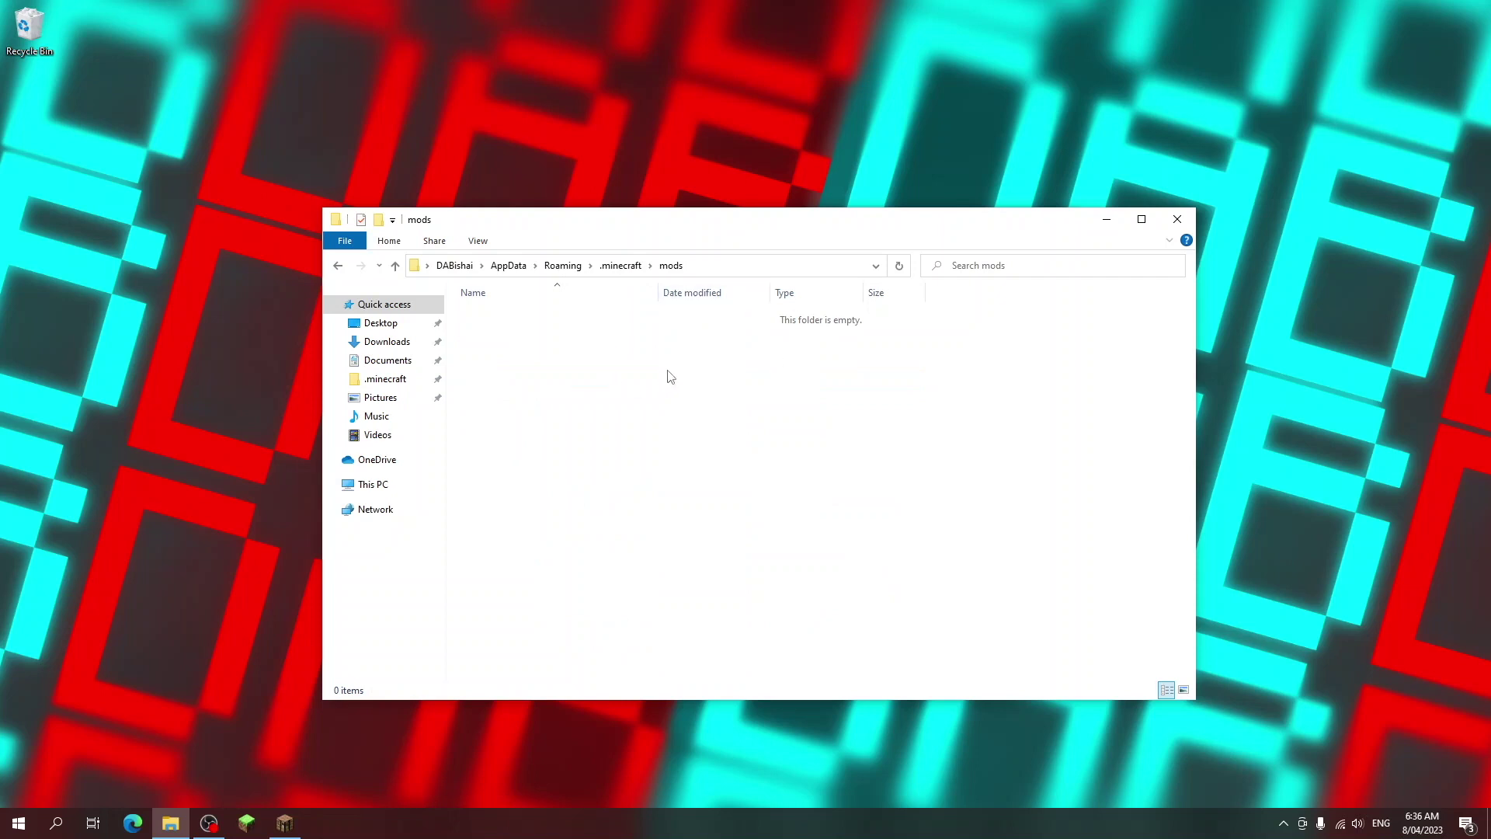
{"action": "left_click", "coordinate": [338, 266]}
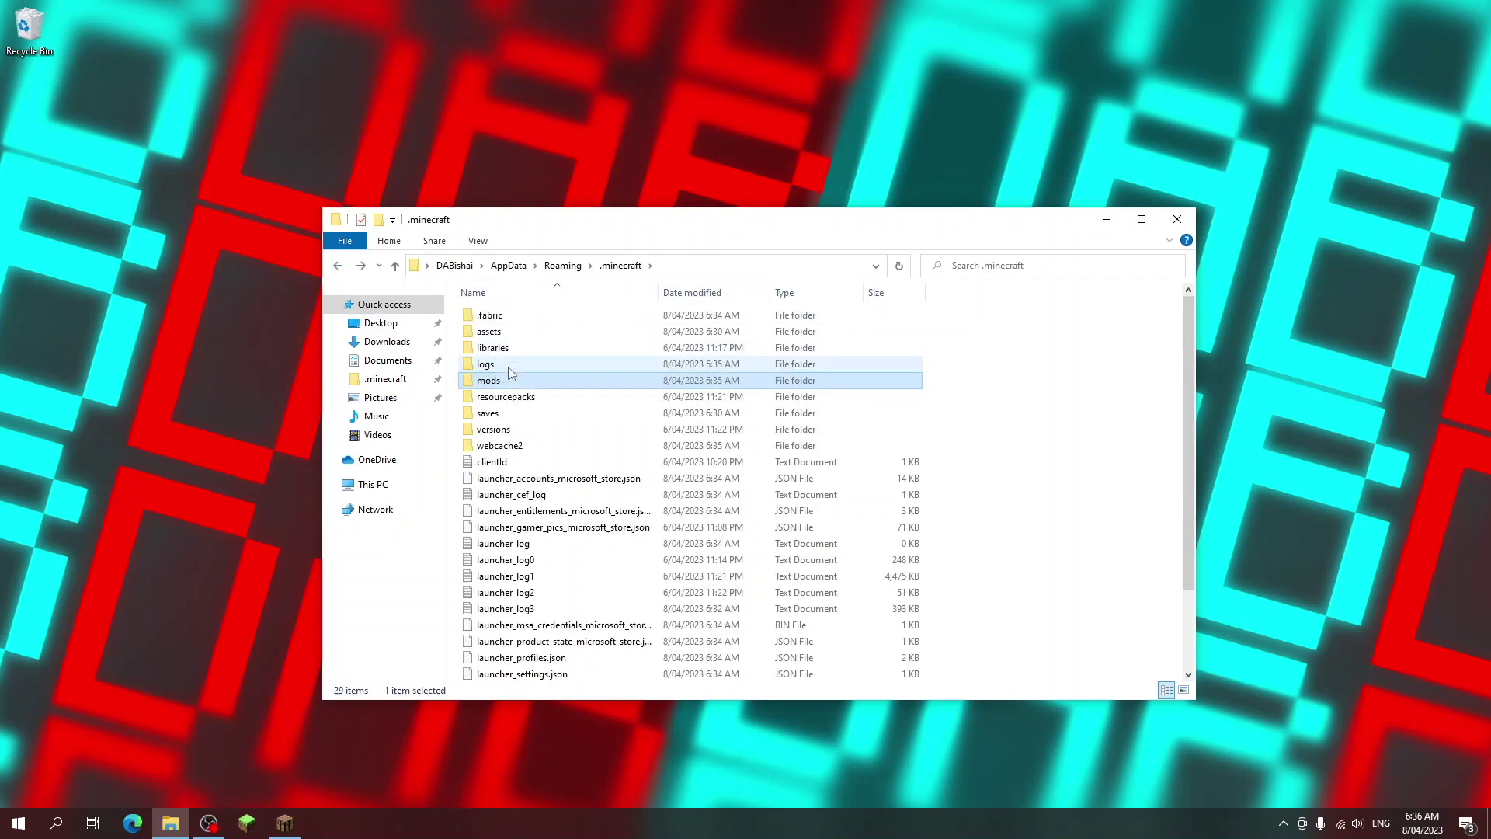
Step: Delete the old mods folder and create a new folder named mods in .minecraft
{"action": "left_click", "coordinate": [389, 242]}
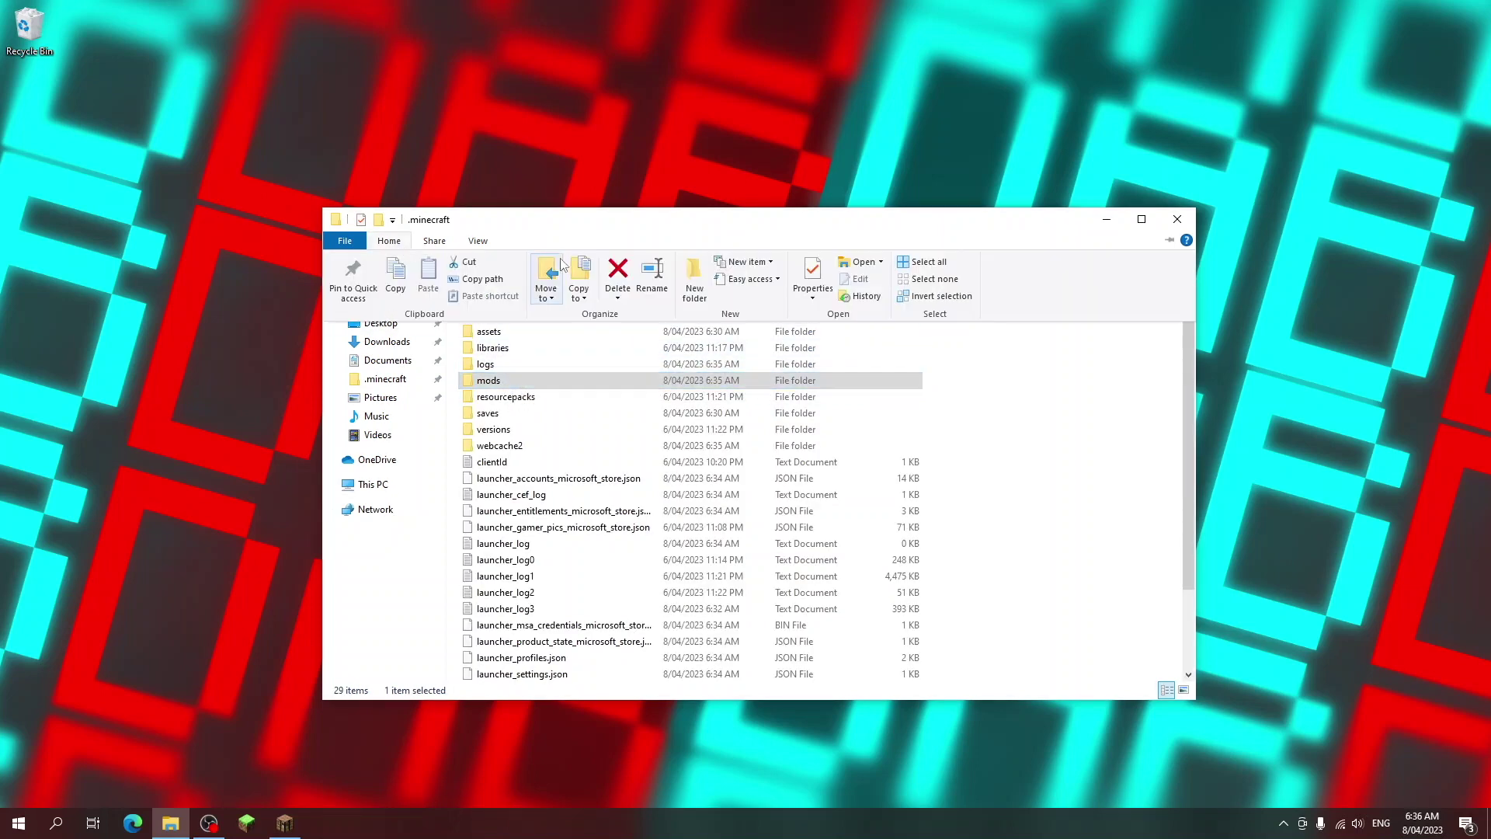
{"action": "left_click", "coordinate": [619, 274]}
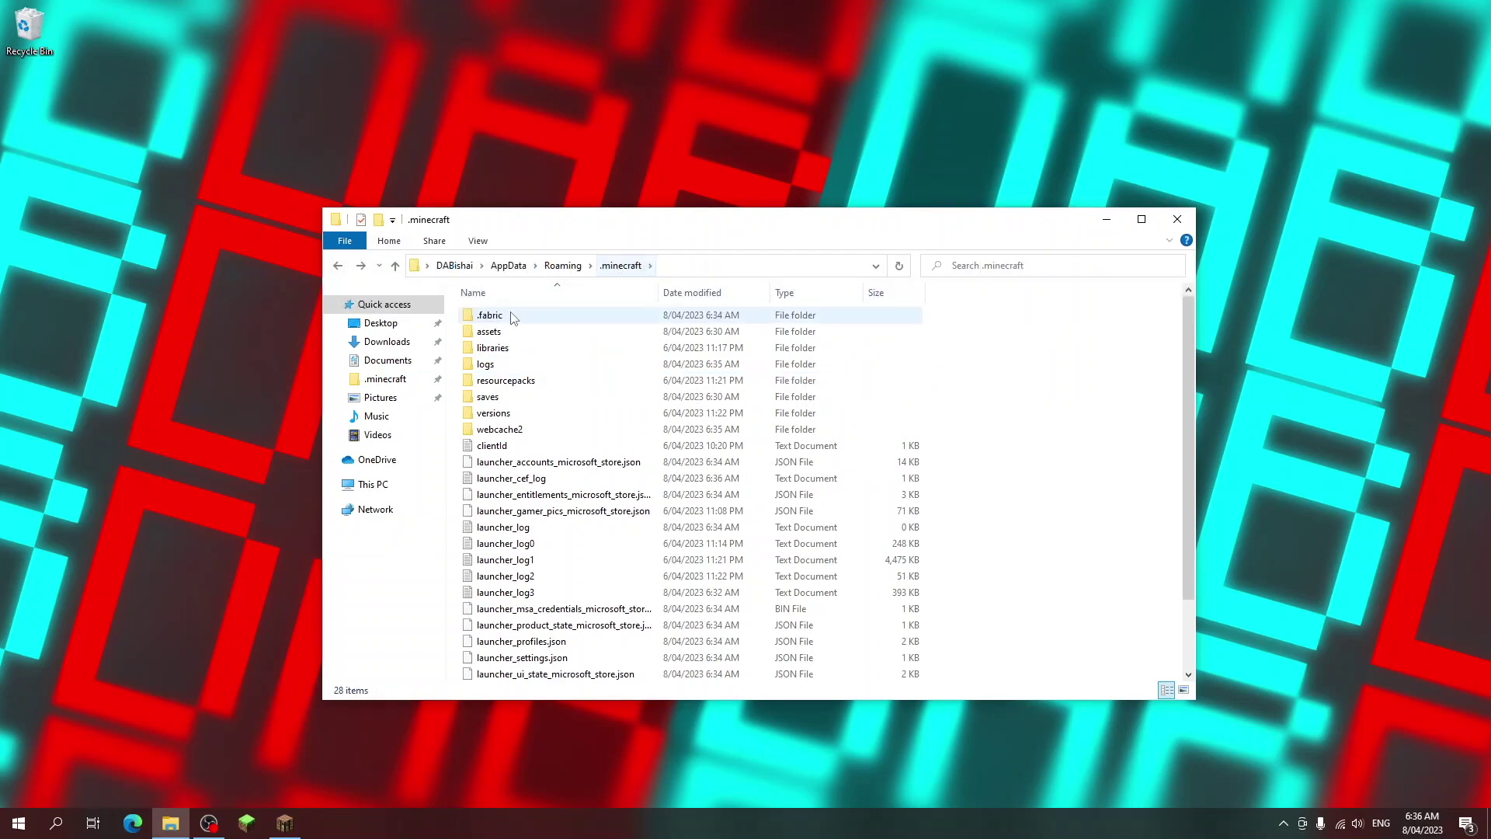
{"action": "left_click", "coordinate": [391, 241]}
{"action": "left_click", "coordinate": [683, 267]}
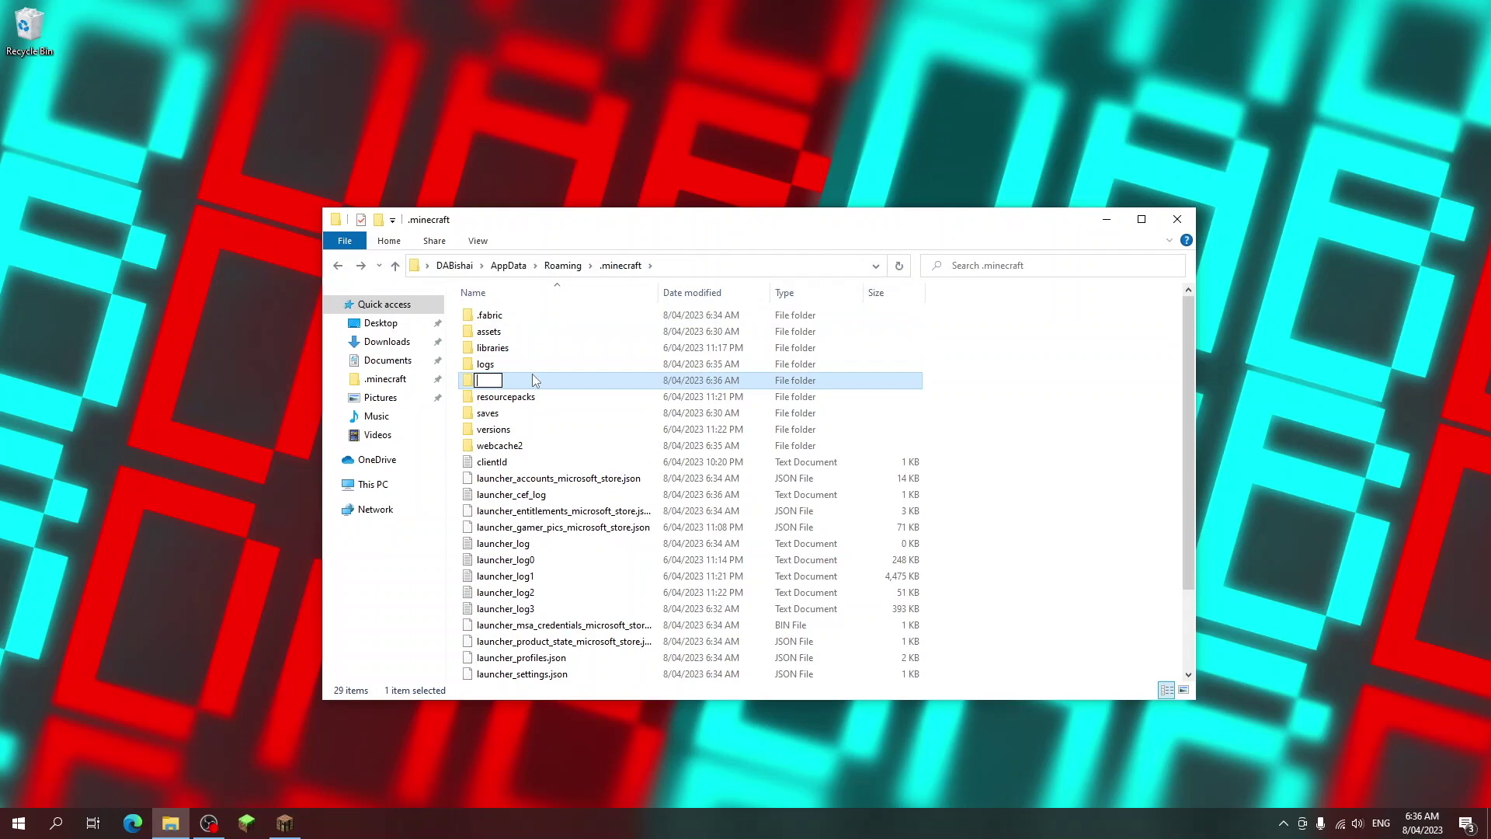
{"action": "type", "text": "mod"}
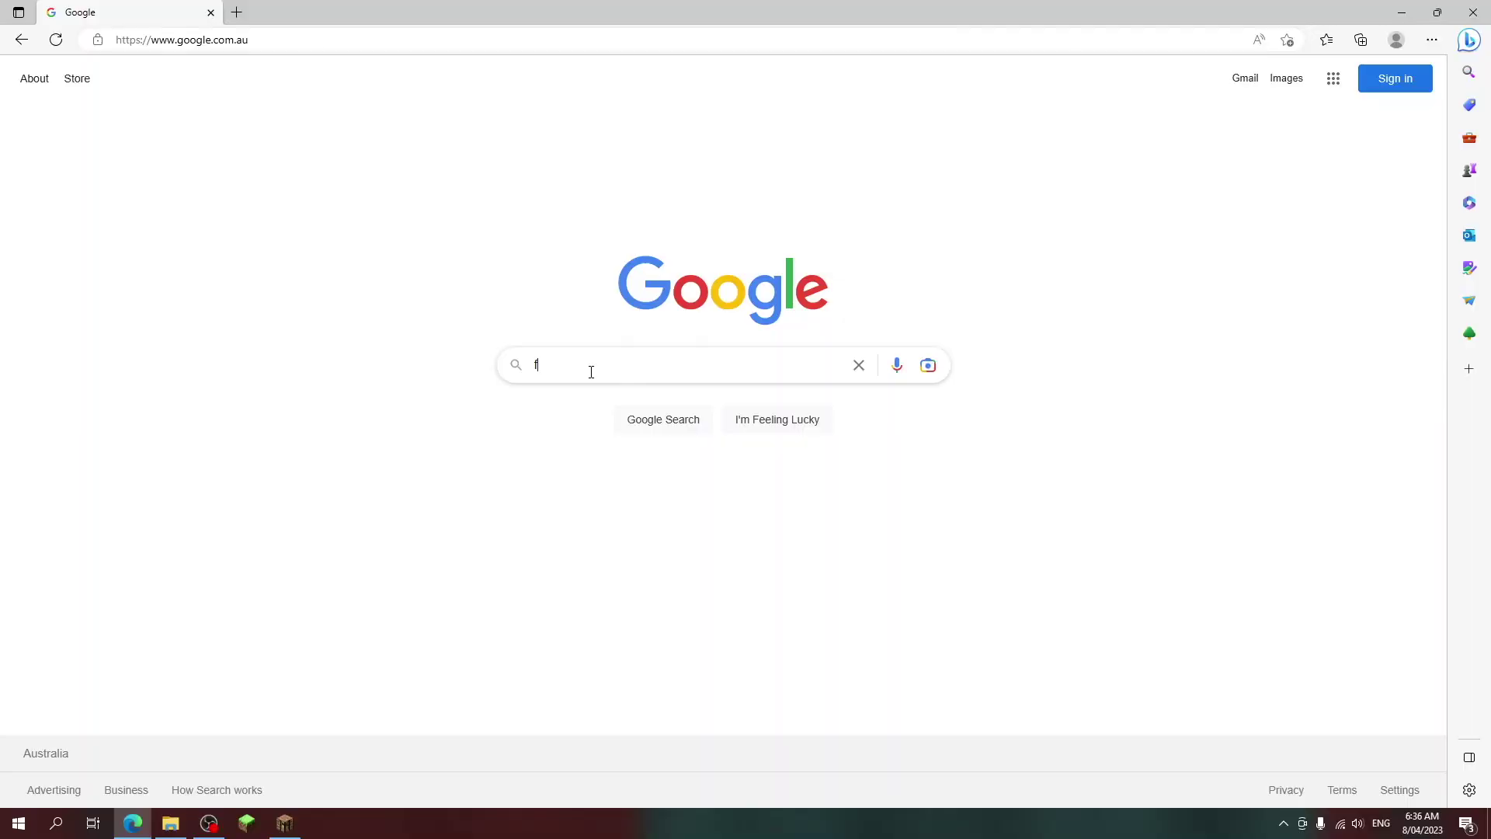
Step: Search Google for 'fabric api' and open its CurseForge page in a new tab, scrolling to the files
{"action": "type", "text": "abric api"}
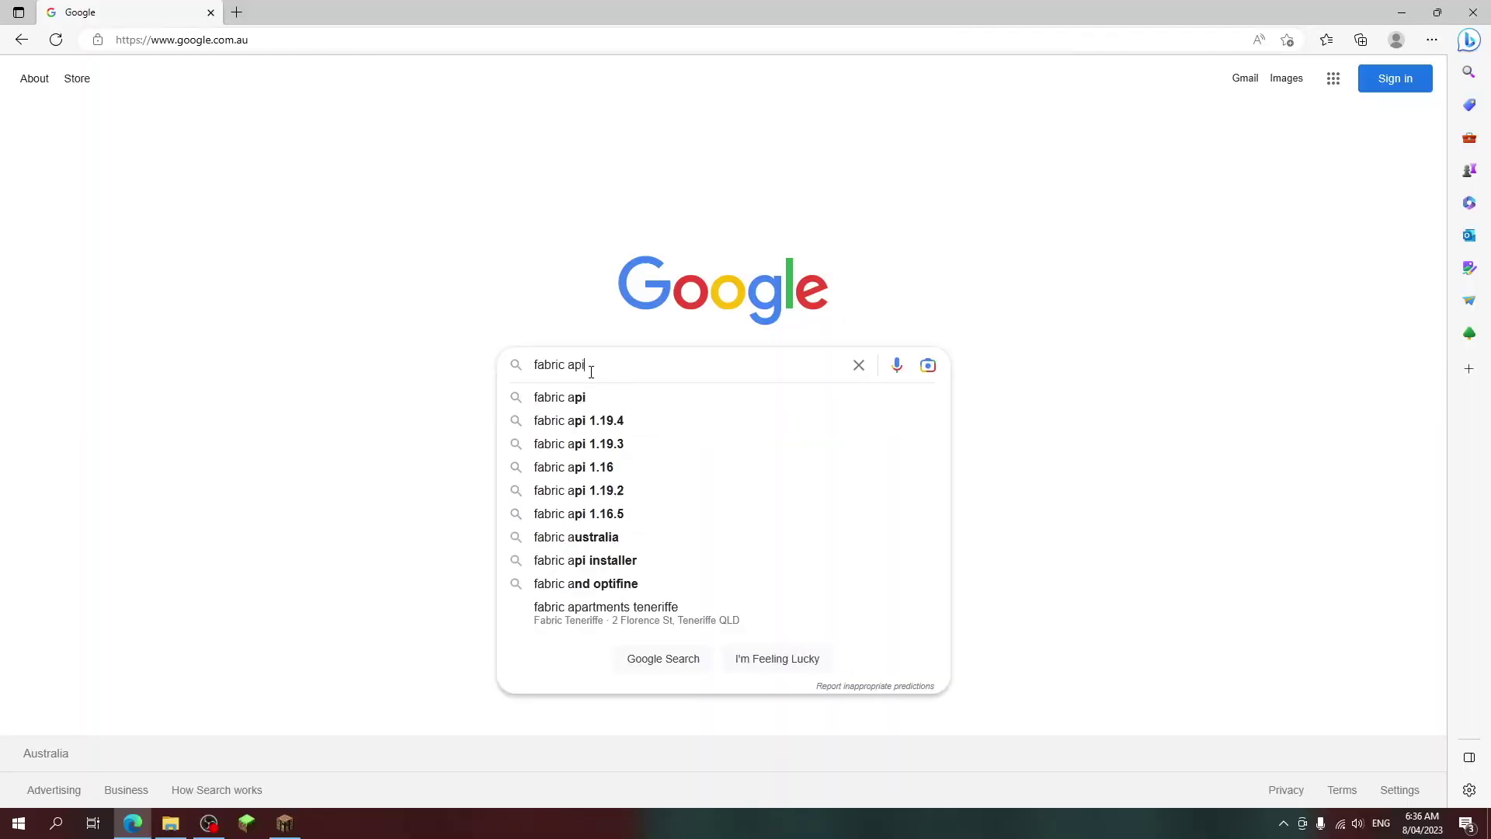
{"action": "key", "text": "Return"}
{"action": "right_click", "coordinate": [372, 243]}
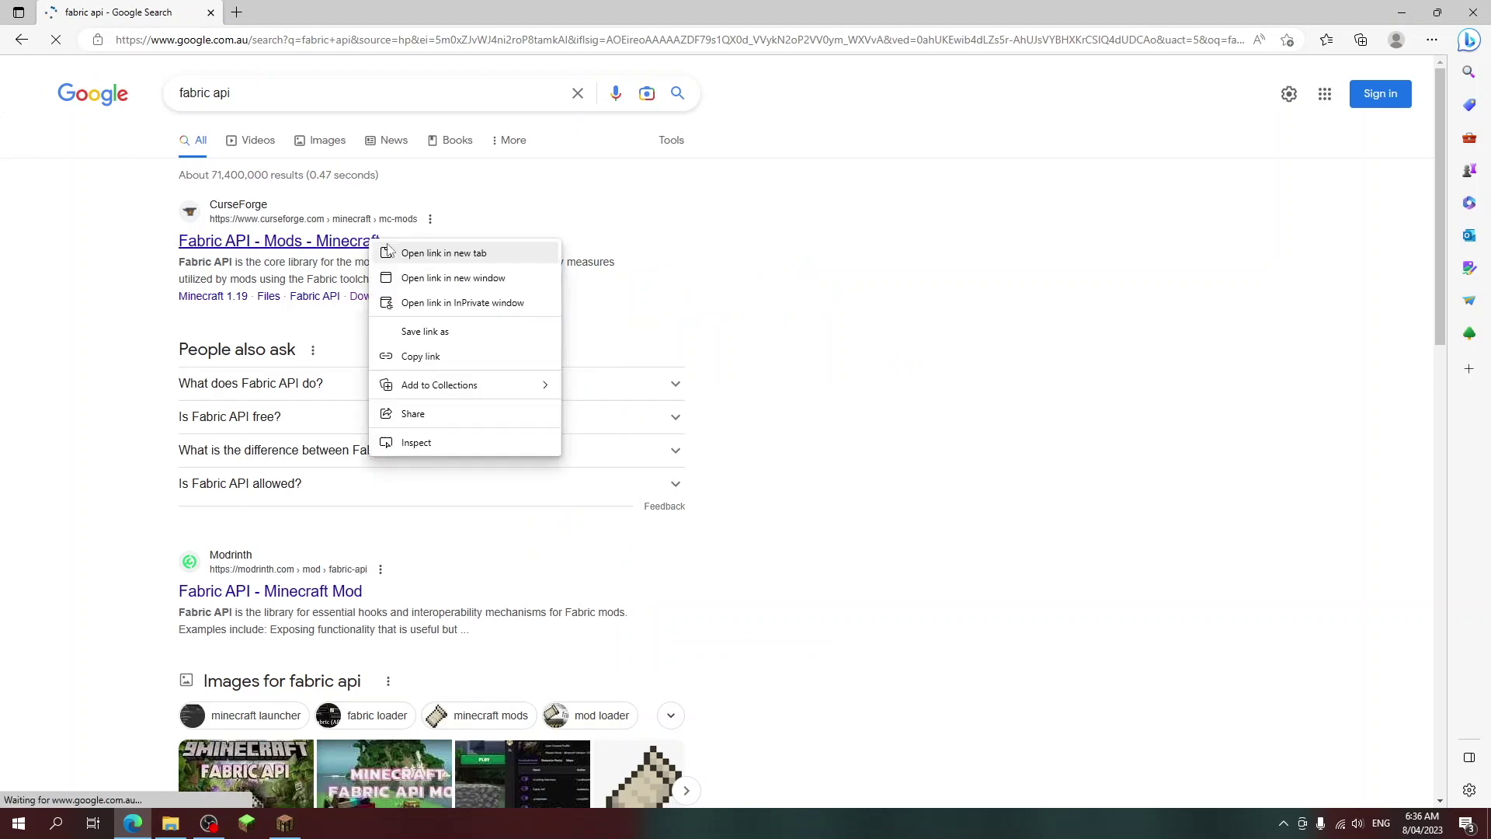
{"action": "left_click", "coordinate": [413, 252]}
{"action": "left_click", "coordinate": [325, 12]}
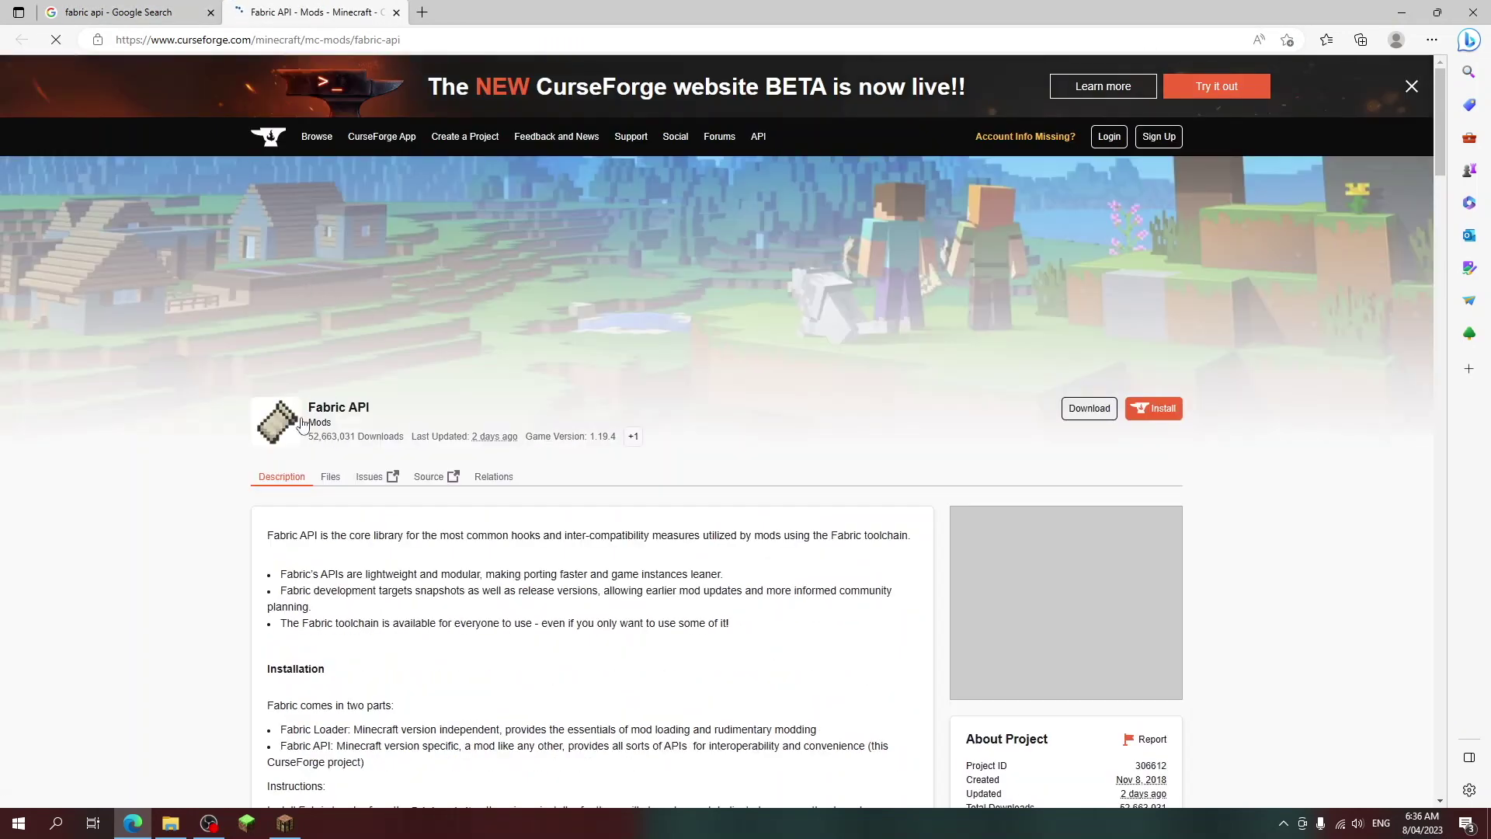
{"action": "scroll", "coordinate": [1020, 433], "scroll_direction": "down", "scroll_amount": 10}
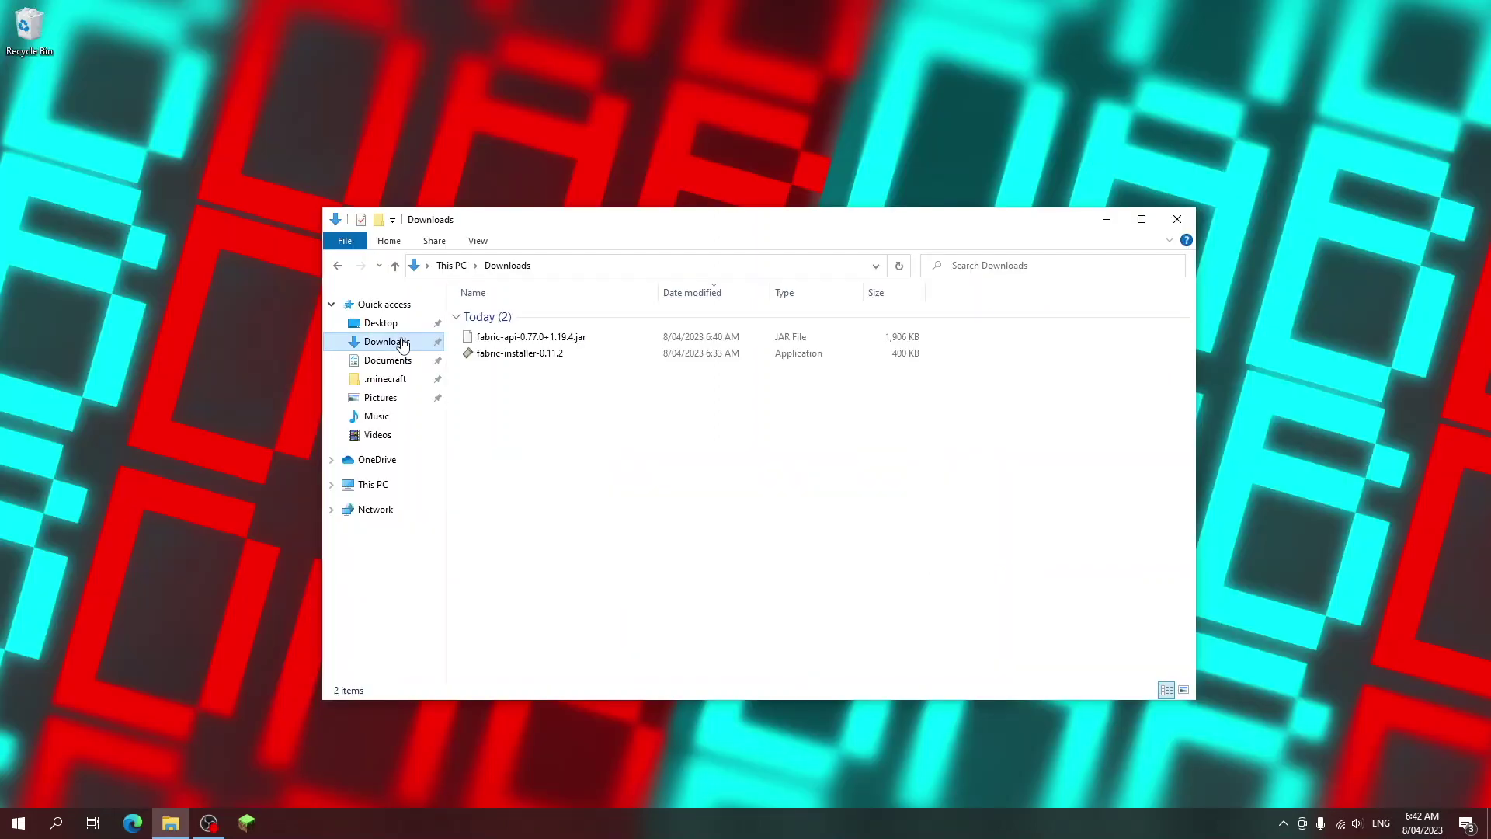
Step: Cut fabric-api-0.77.0+1.19.4.jar from Downloads and paste it into .minecraft's mods folder
{"action": "right_click", "coordinate": [511, 336]}
{"action": "left_click", "coordinate": [542, 485]}
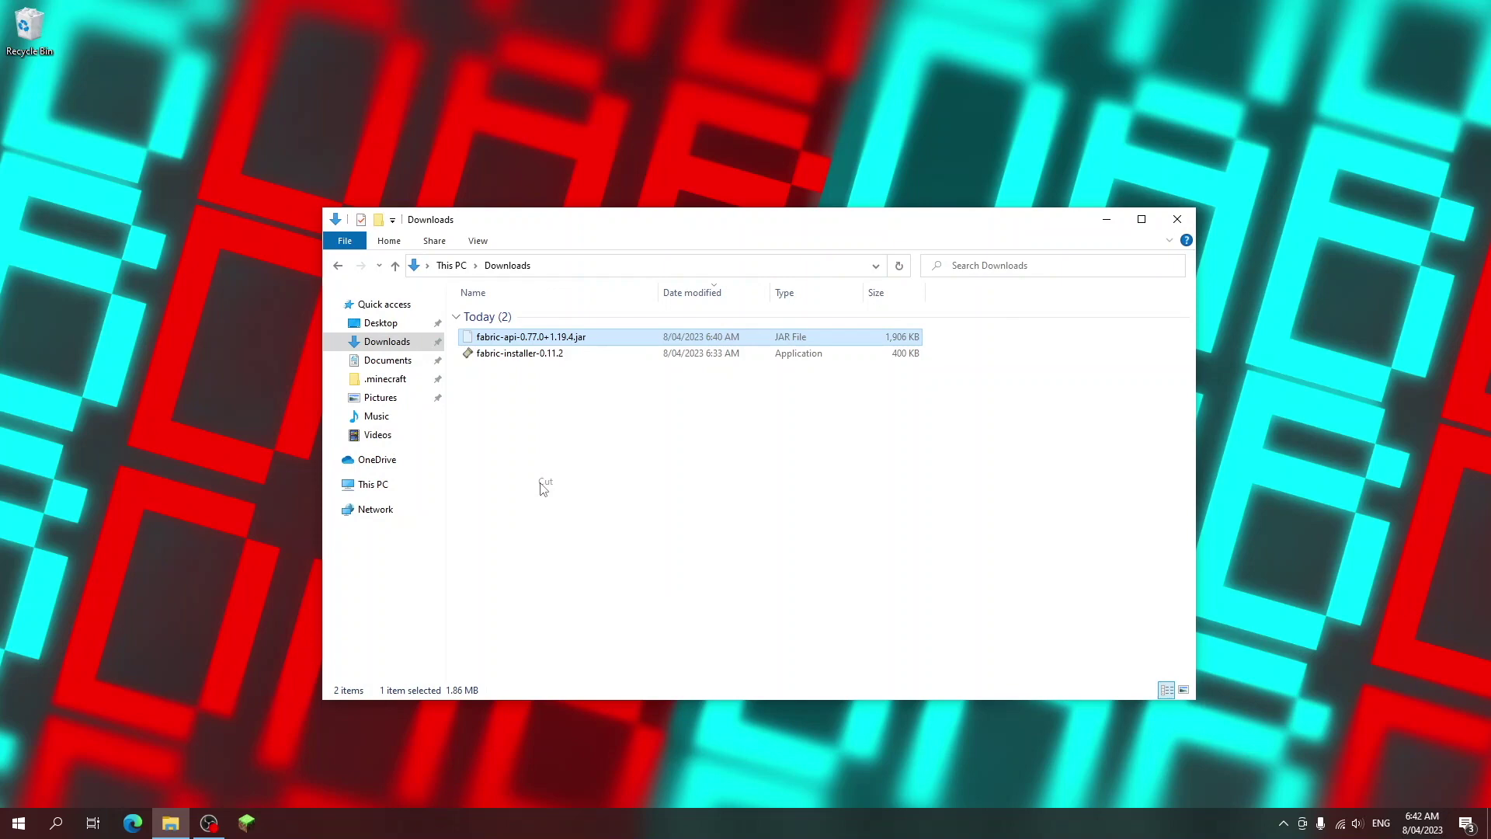
{"action": "left_click", "coordinate": [389, 382]}
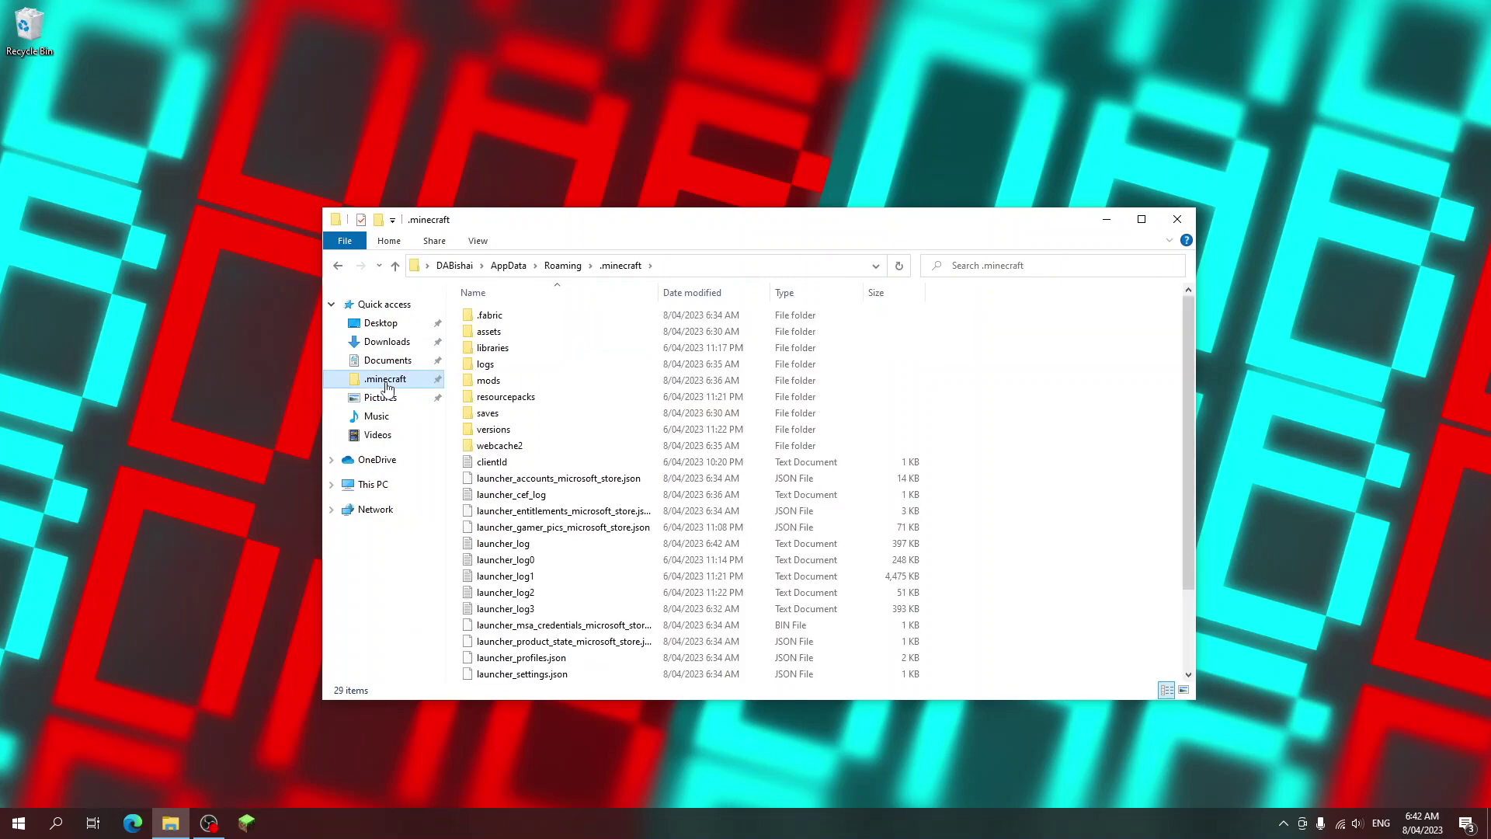
{"action": "left_click", "coordinate": [497, 382]}
{"action": "double_click", "coordinate": [488, 380]}
{"action": "right_click", "coordinate": [498, 341]}
{"action": "left_click", "coordinate": [542, 449]}
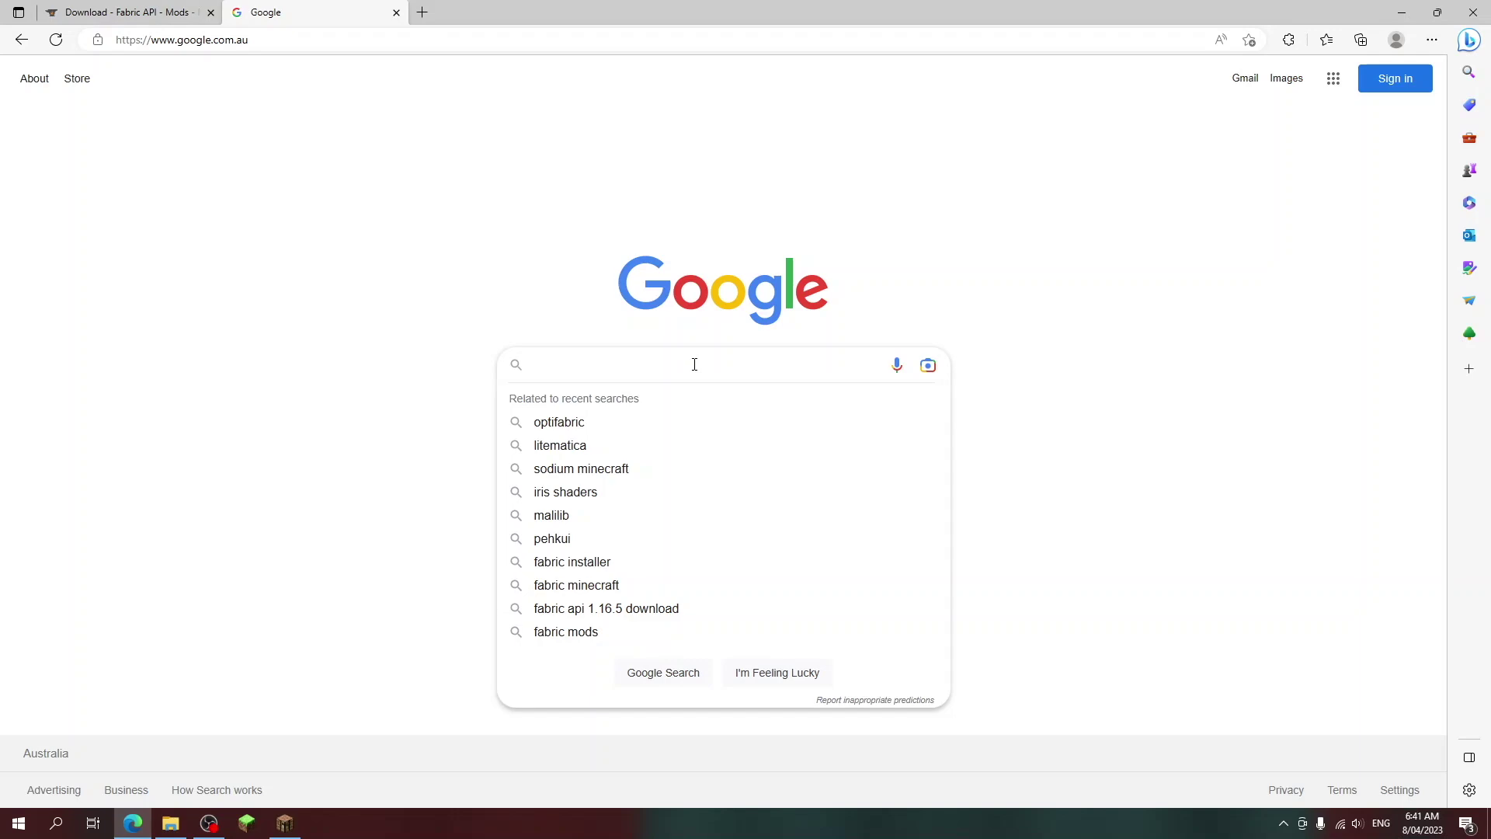
Step: Search 'sodium mod minecraft' and open the Sodium CurseForge page, scrolling down to its files
{"action": "type", "text": "sodium mod minecraft"}
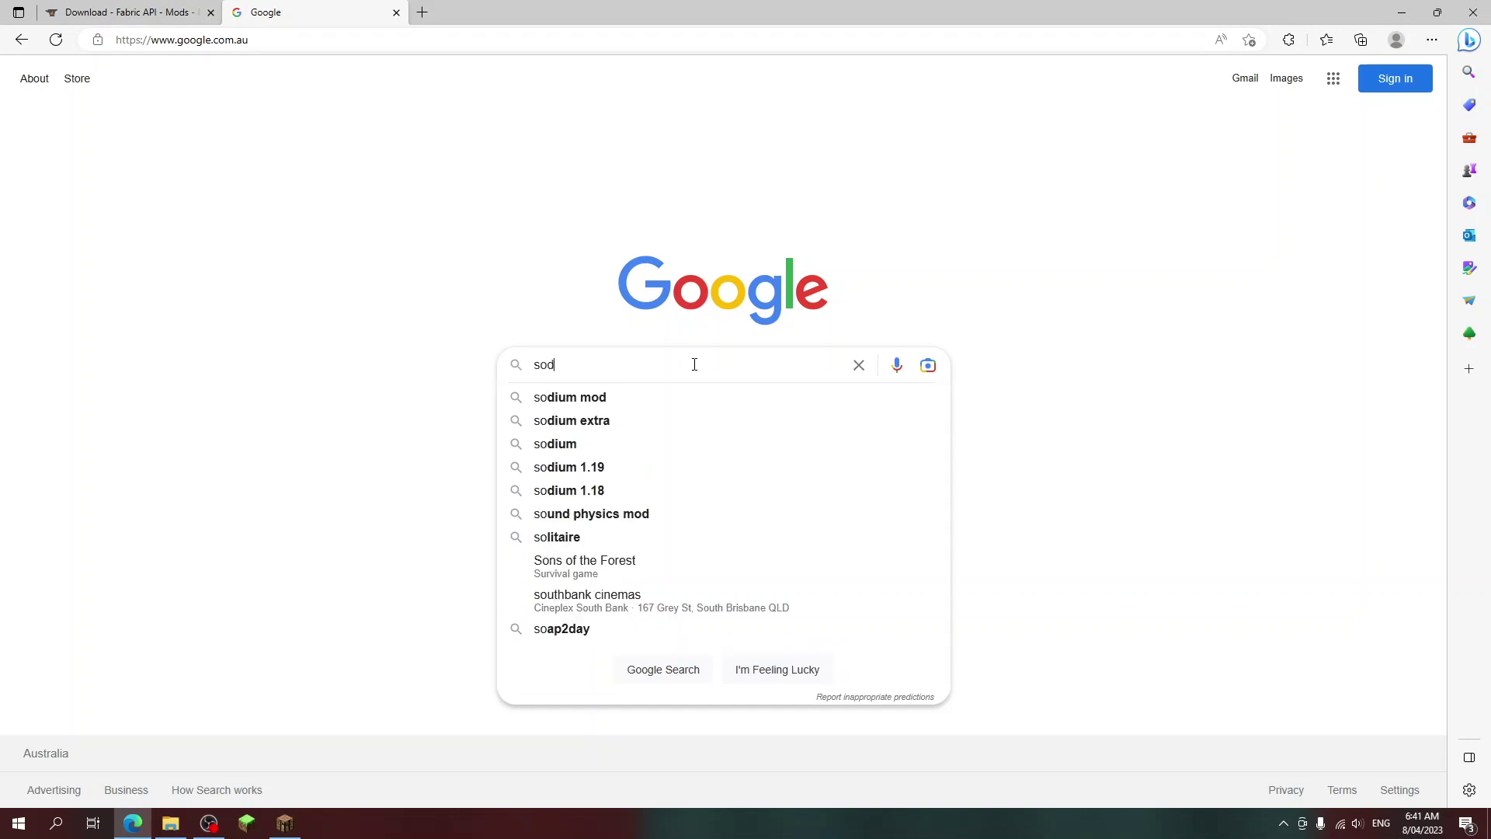
{"action": "key", "text": "Return"}
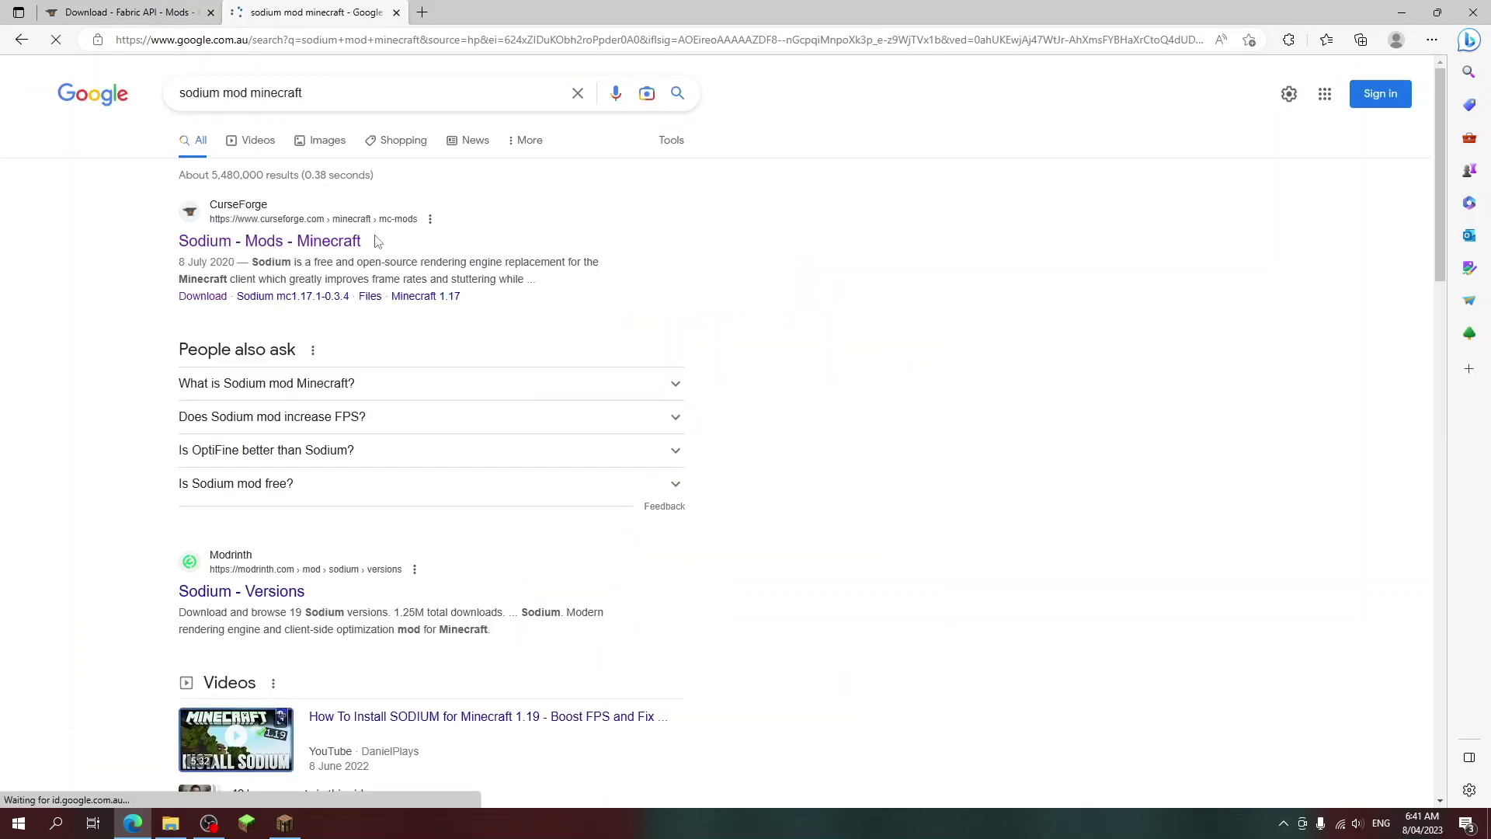
{"action": "left_click", "coordinate": [358, 242]}
{"action": "scroll", "coordinate": [949, 549], "scroll_direction": "down", "scroll_amount": 5}
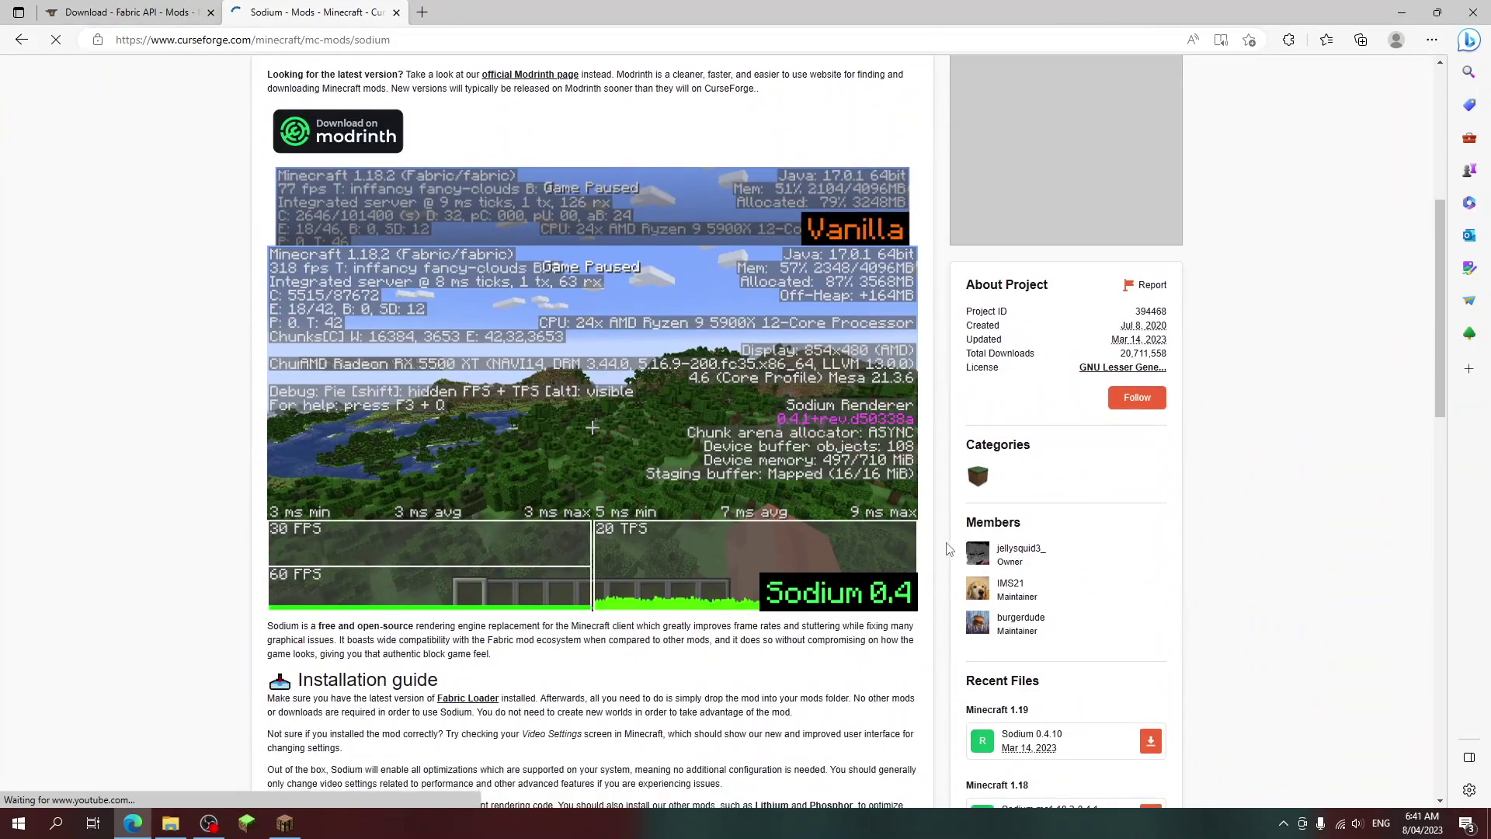
{"action": "scroll", "coordinate": [949, 549], "scroll_direction": "down", "scroll_amount": 4}
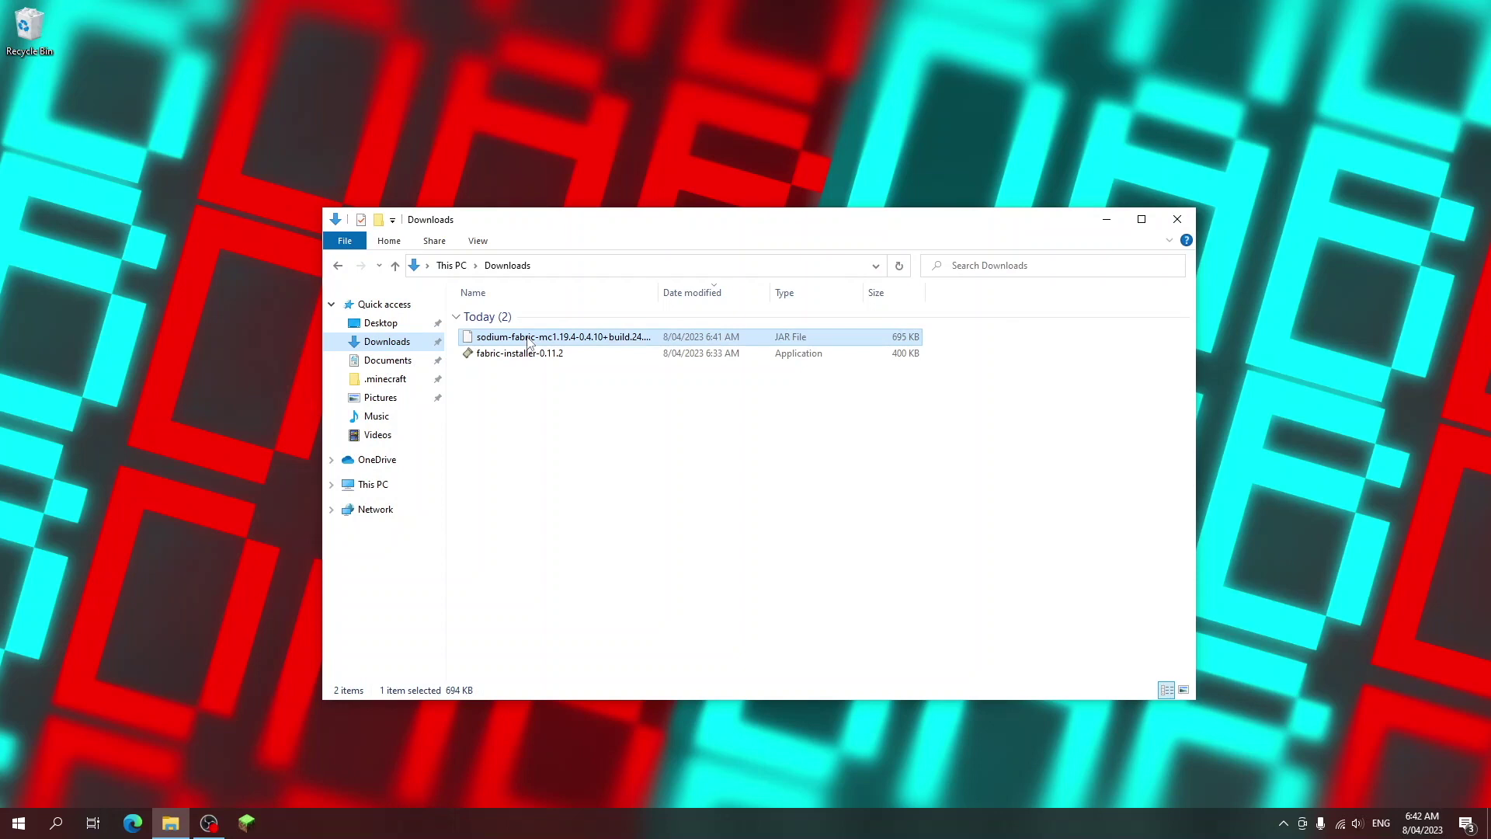
Step: Cut the Sodium jar from Downloads, paste it into .minecraft's mods folder, and return to .minecraft
{"action": "right_click", "coordinate": [527, 336]}
{"action": "left_click", "coordinate": [561, 485]}
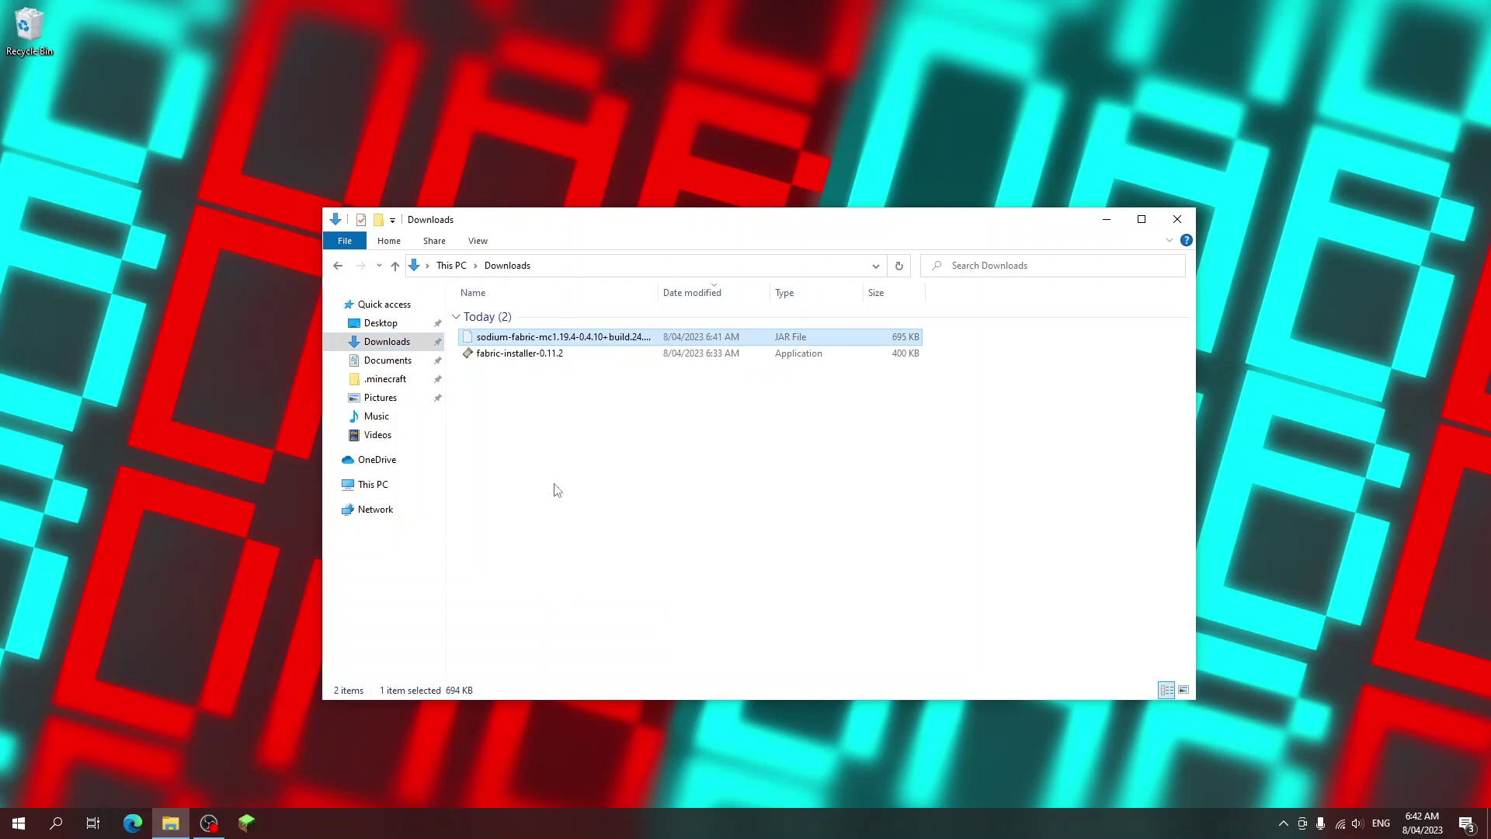
{"action": "left_click", "coordinate": [379, 381]}
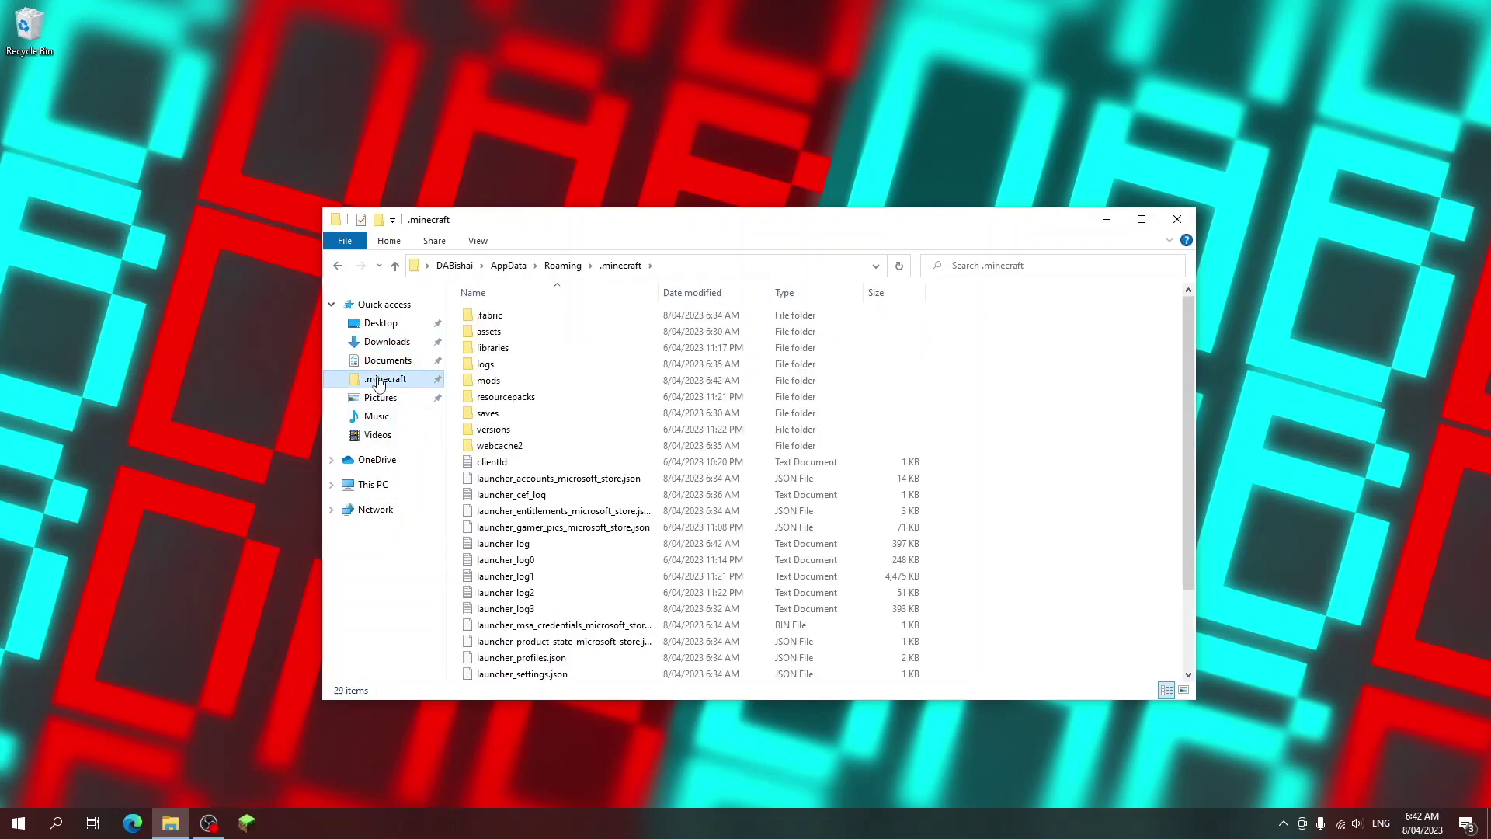
{"action": "double_click", "coordinate": [528, 382]}
{"action": "right_click", "coordinate": [528, 384]}
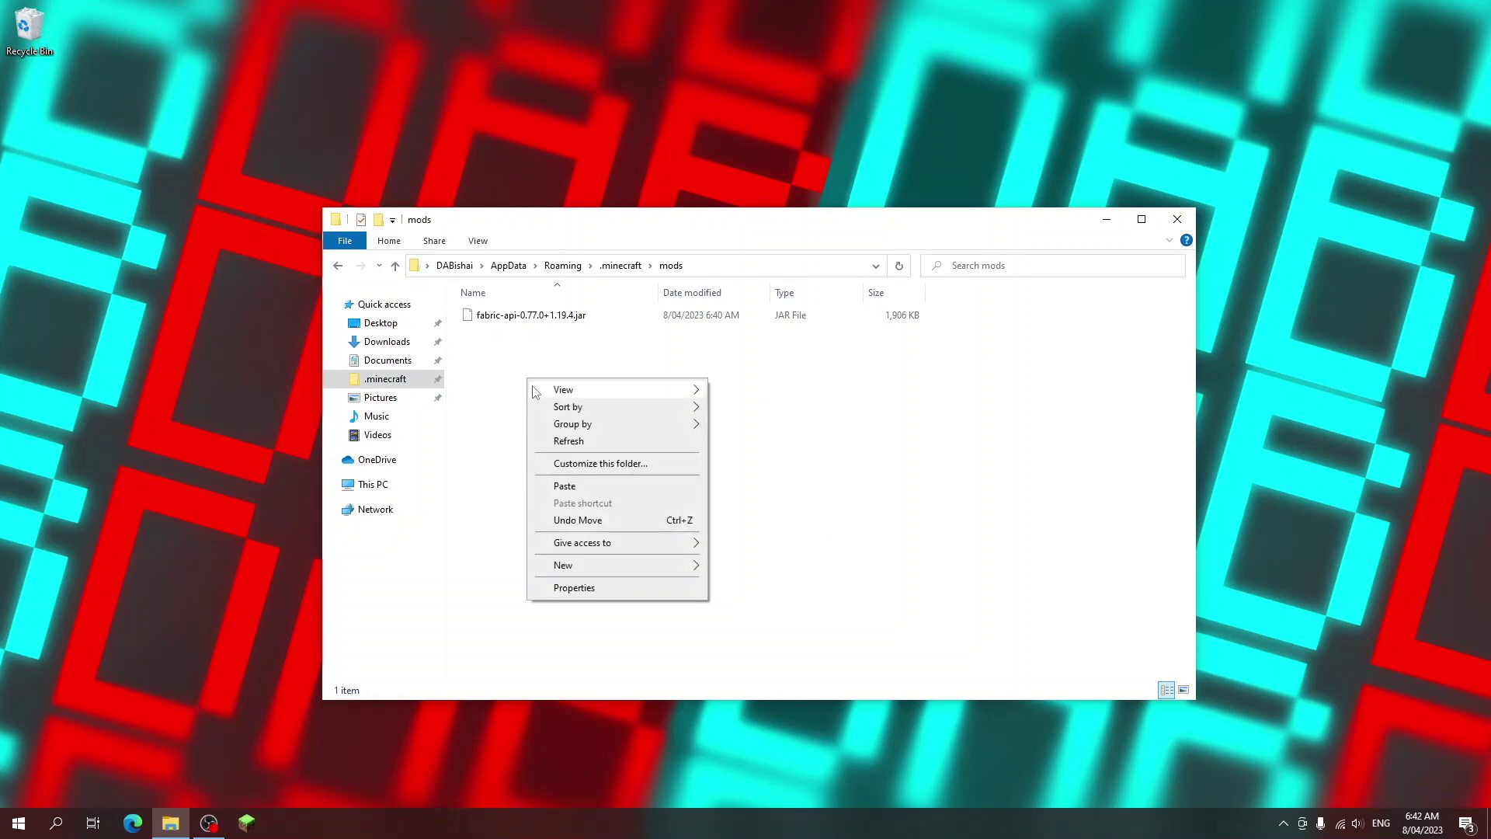
{"action": "left_click", "coordinate": [561, 486]}
{"action": "key", "text": "alt+Up"}
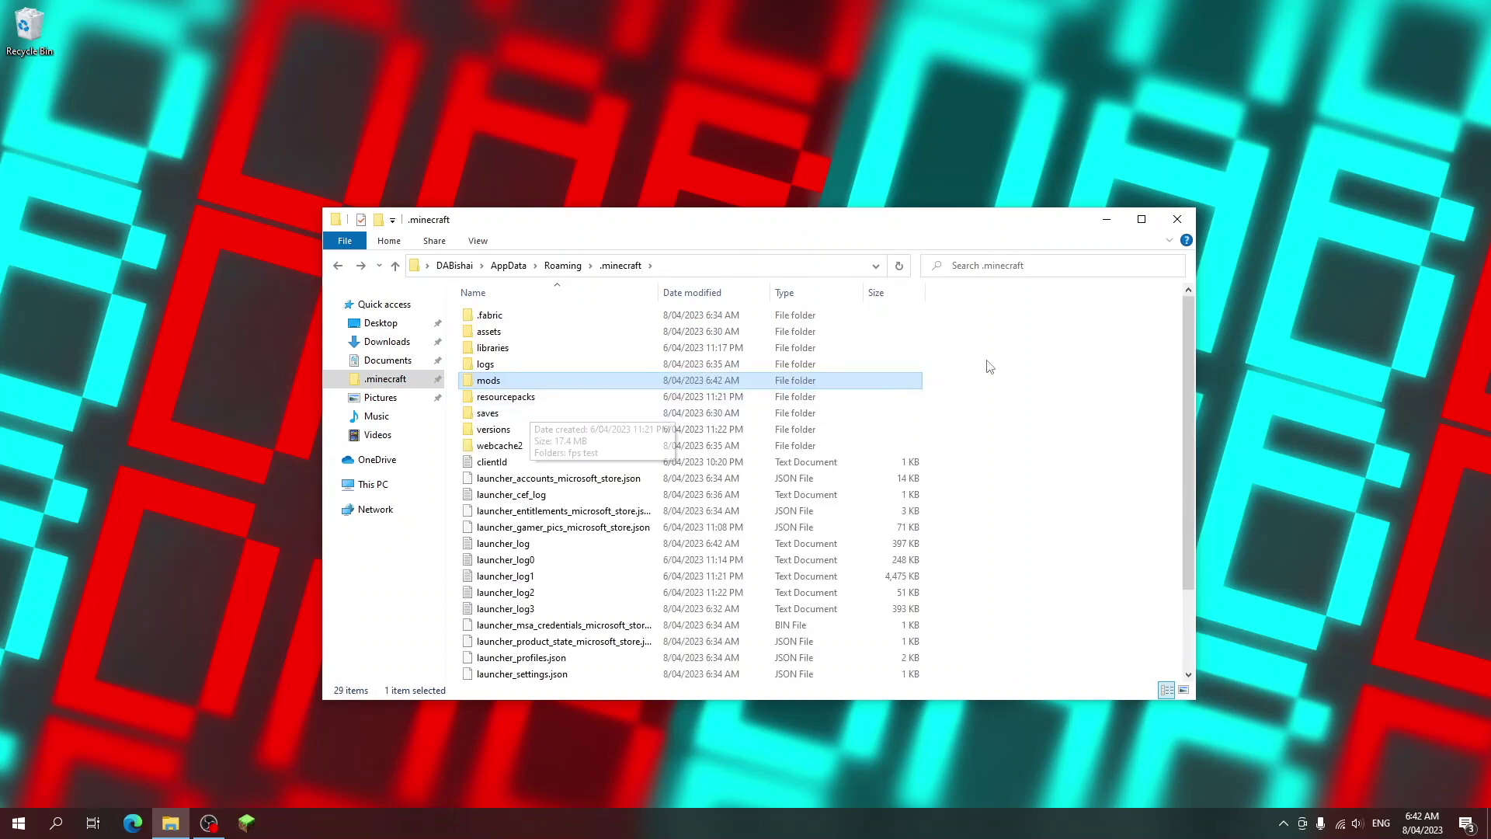
Step: Close File Explorer and play fabric-loader-1.19.4 from the Minecraft Launcher
{"action": "left_click", "coordinate": [1174, 220]}
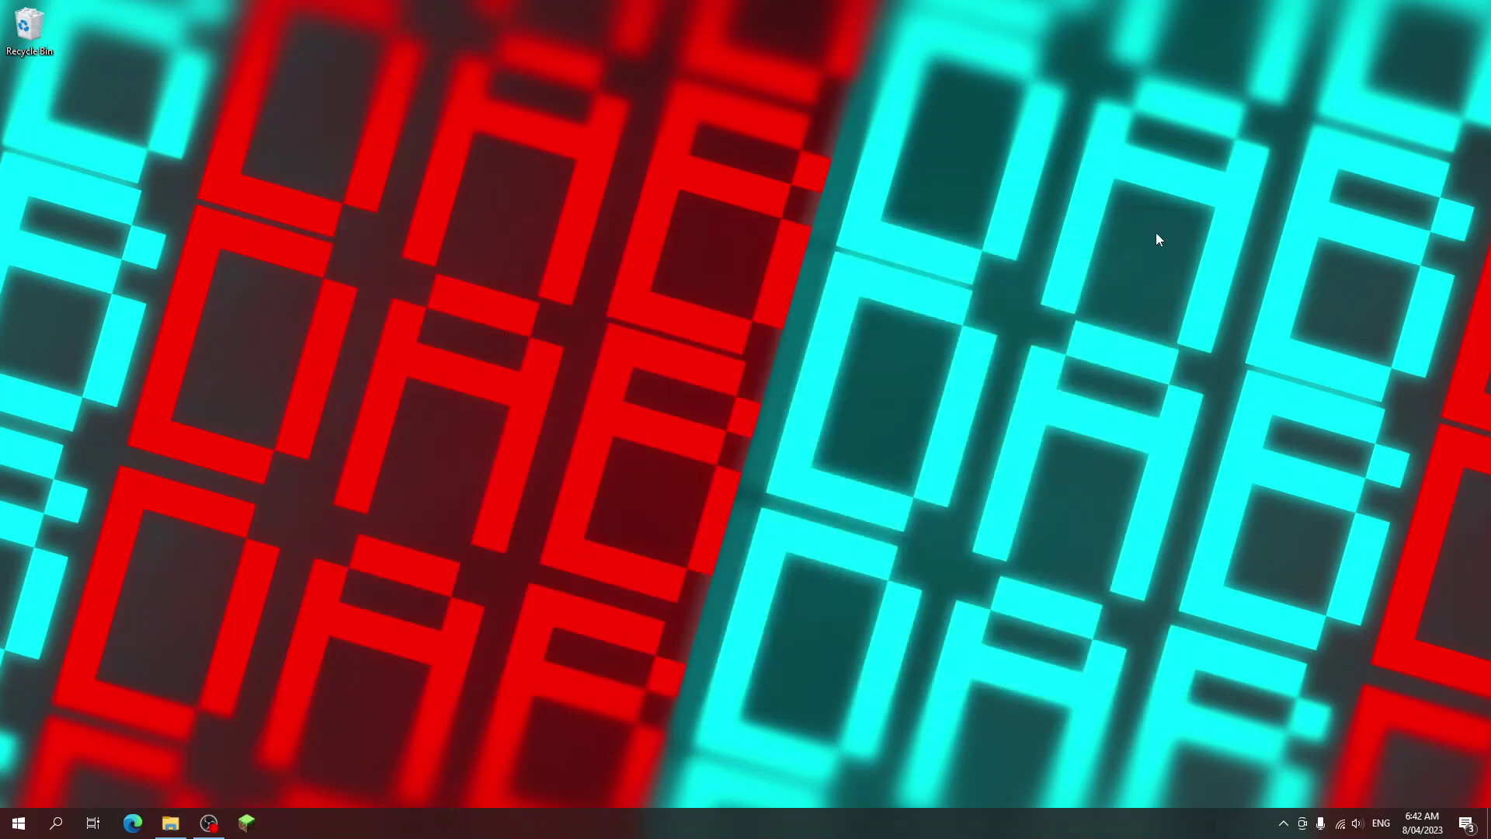
{"action": "left_click", "coordinate": [256, 828]}
{"action": "left_click", "coordinate": [812, 594]}
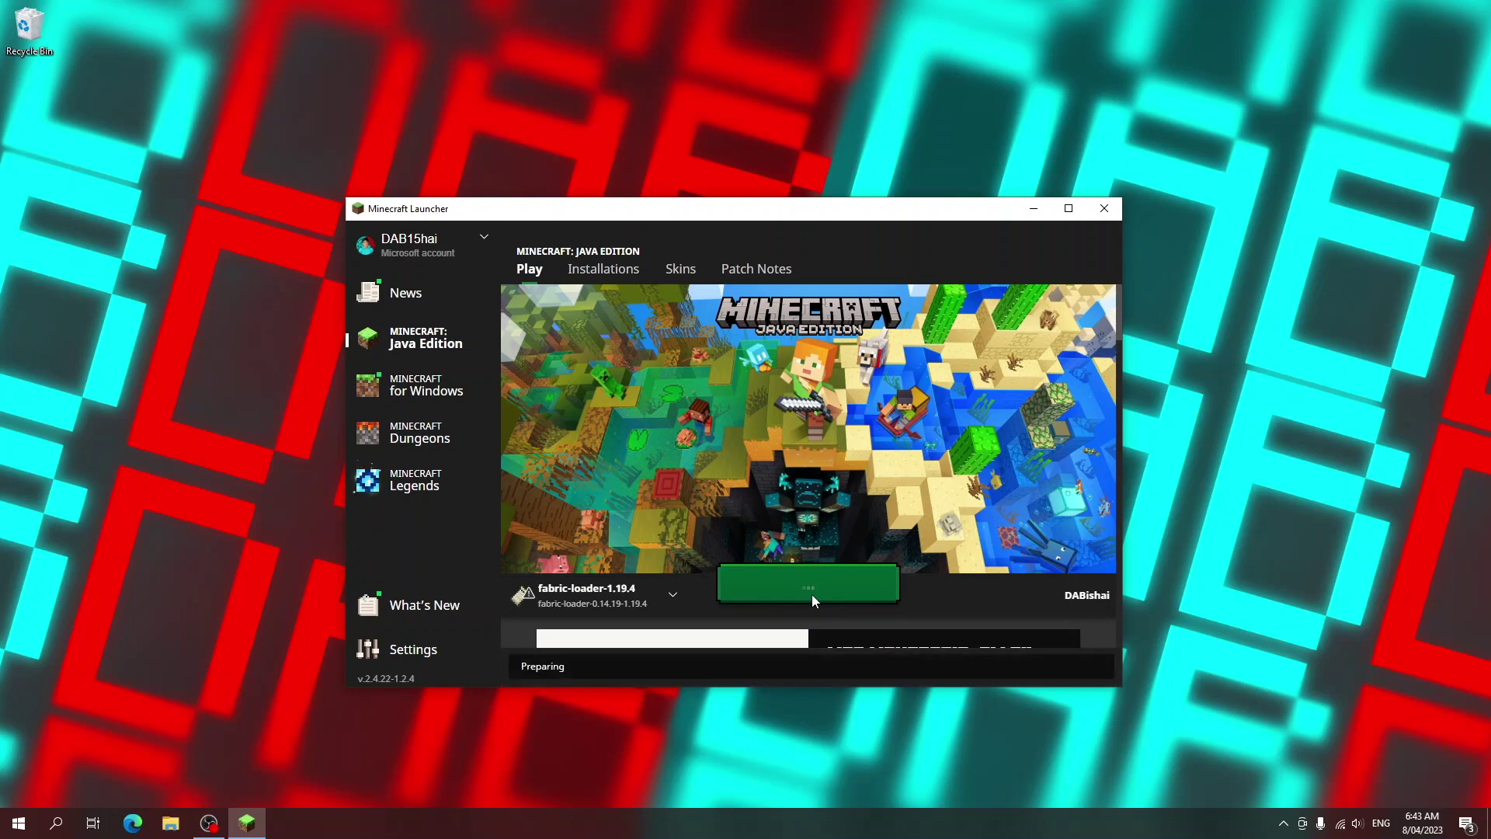